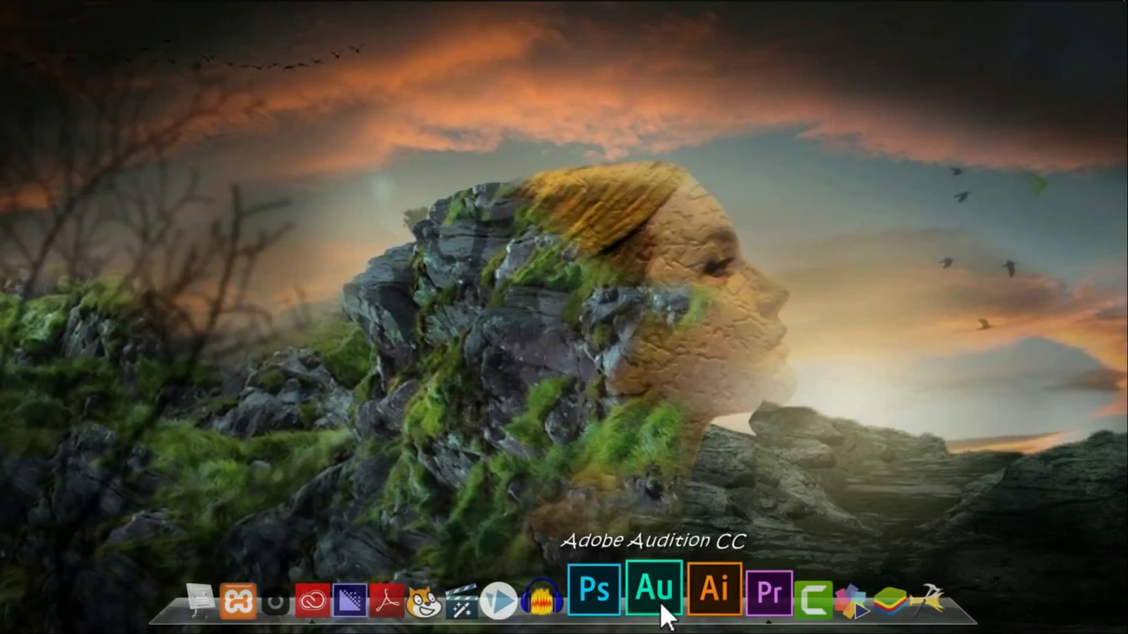
Launch Adobe Audition CC and bring its empty workspace to the front.
left_click(661, 605)
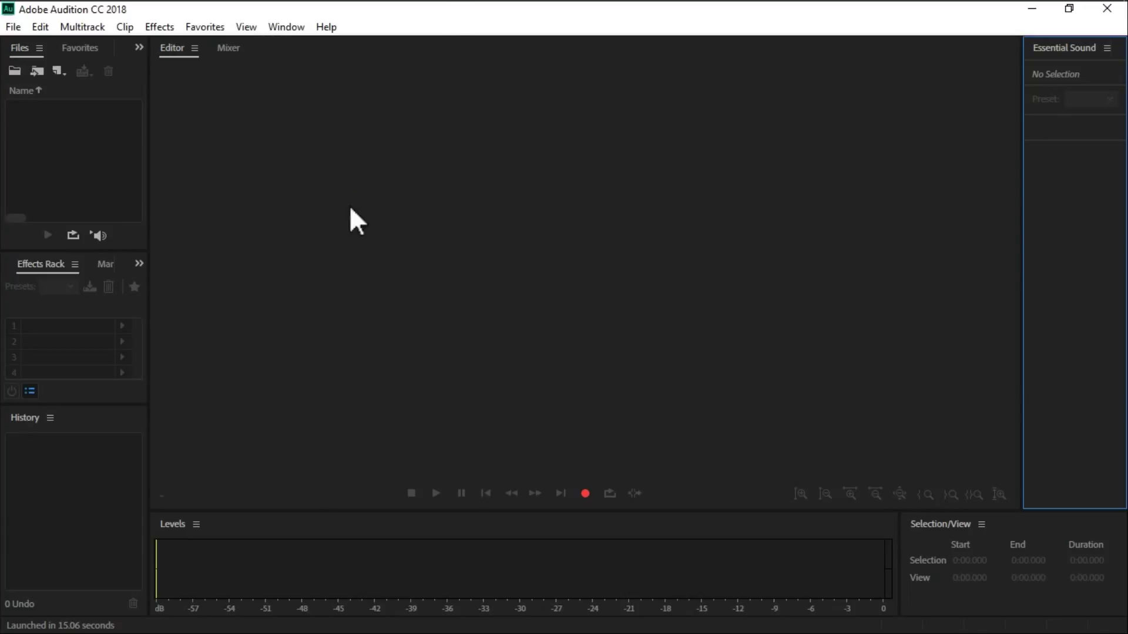
left_click(305, 127)
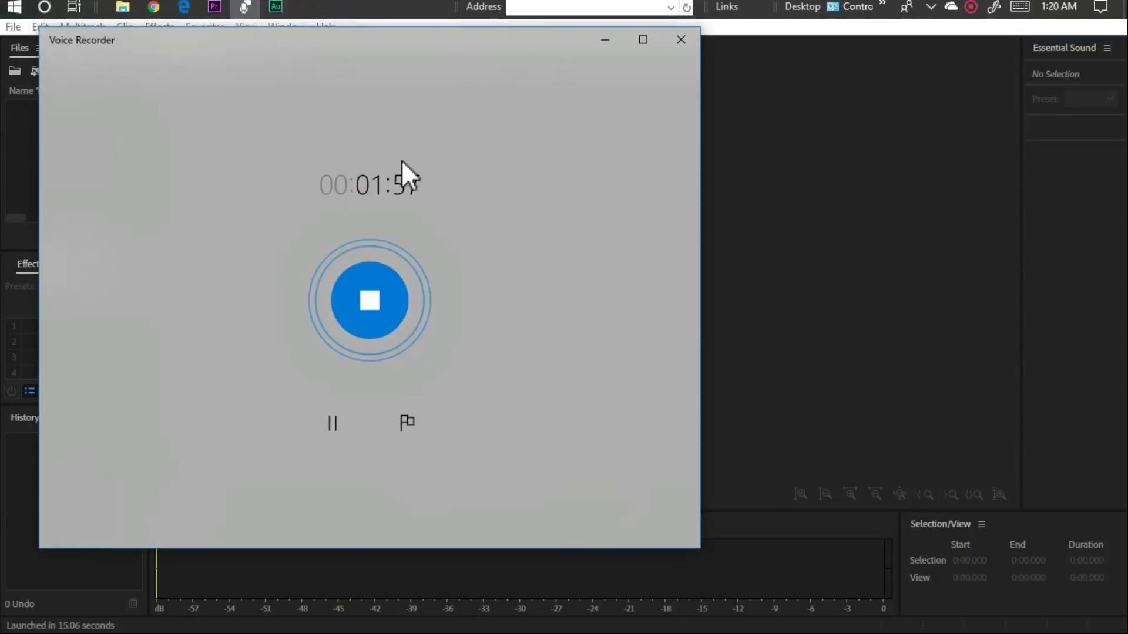
left_click(794, 204)
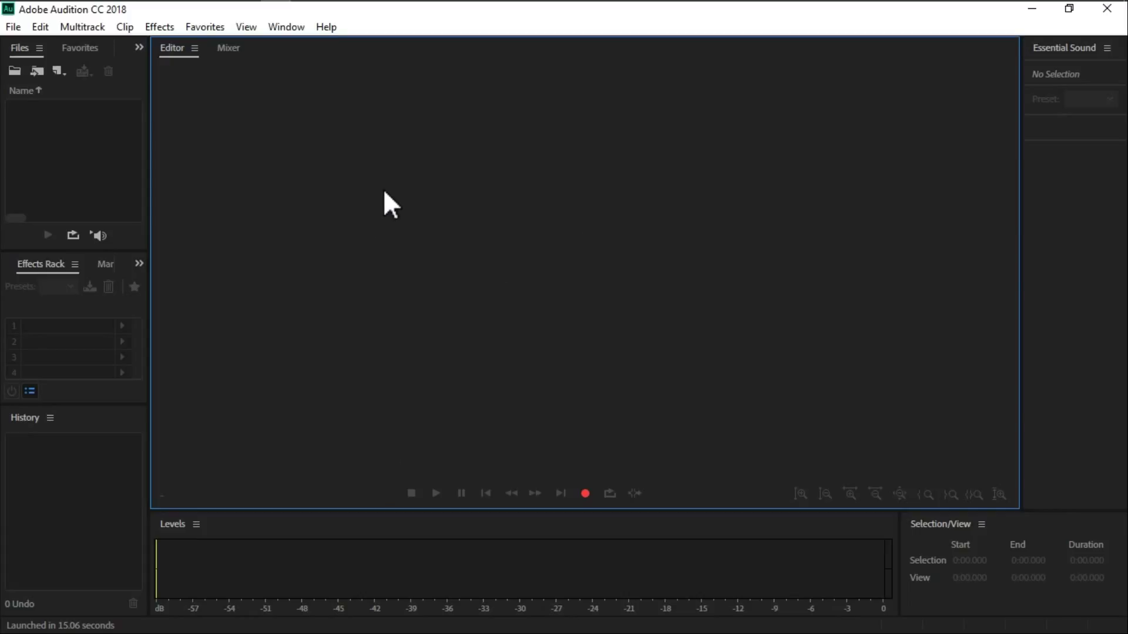
Examine the Files, Editor, Effects Rack, History and Essential Sound areas of the empty workspace.
left_click(103, 154)
left_click(403, 177)
left_click(136, 286)
left_click(105, 469)
left_click(408, 250)
left_click(1099, 296)
left_click(358, 282)
left_click(70, 92)
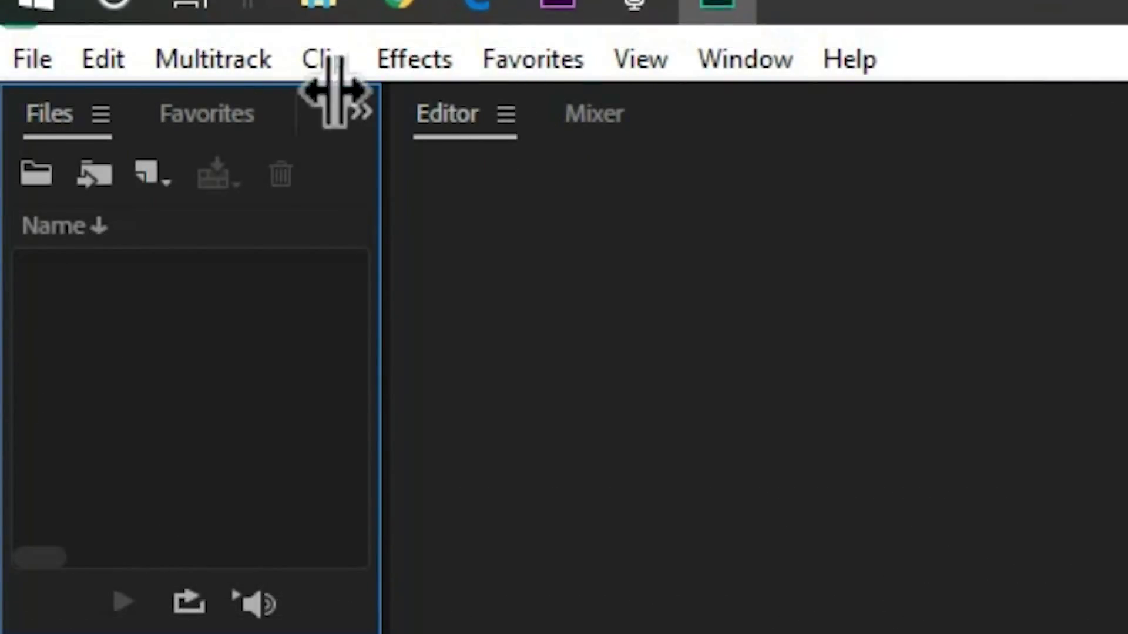
Start a new audio file named "Tech News #45" with a sample rate of 48000 Hz.
left_click(34, 59)
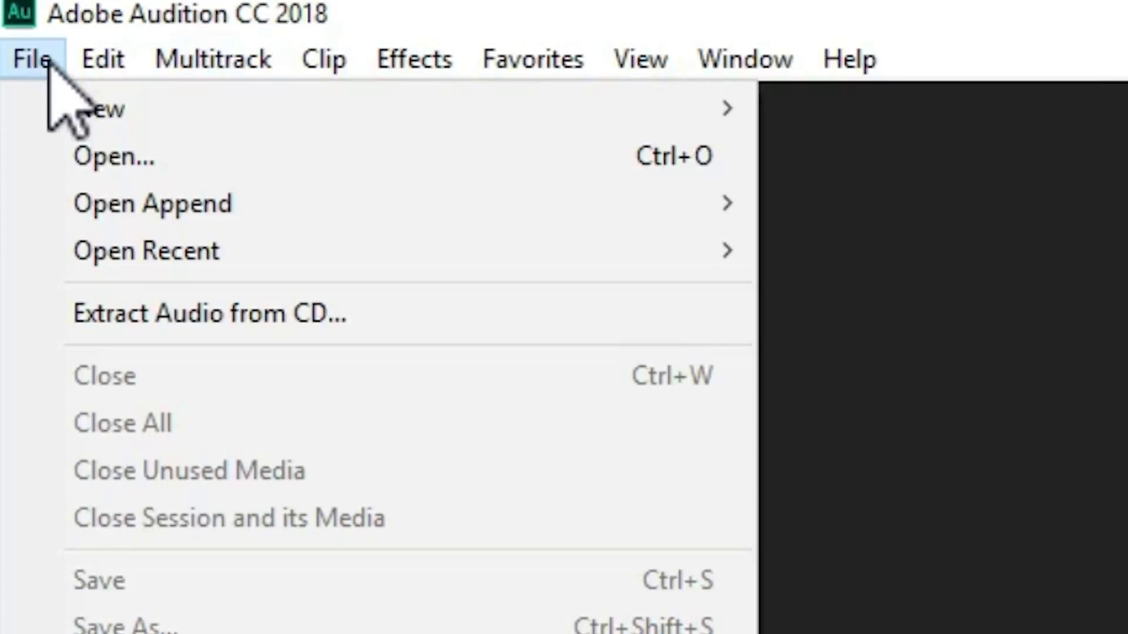
mouse_move(297, 109)
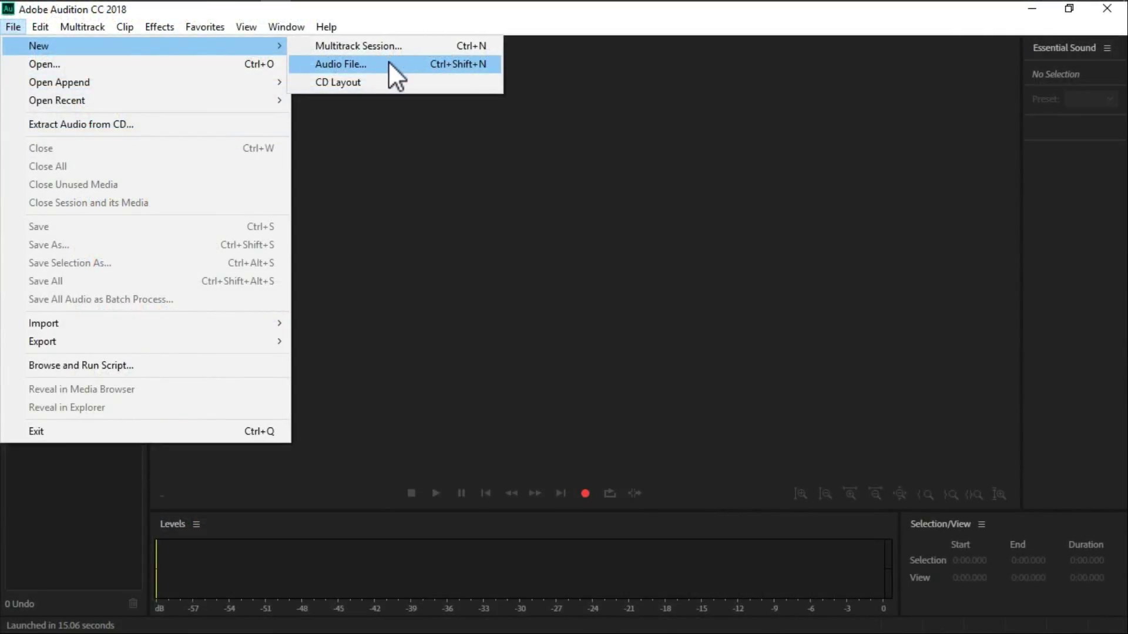
left_click(386, 62)
left_click(578, 264)
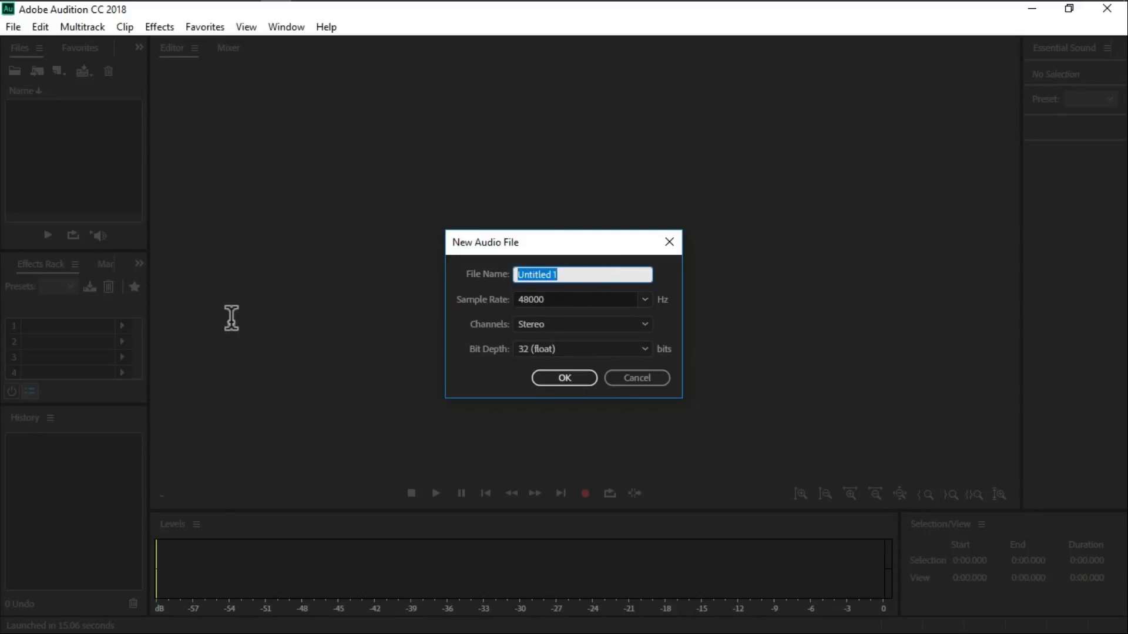
type("Tech News #45")
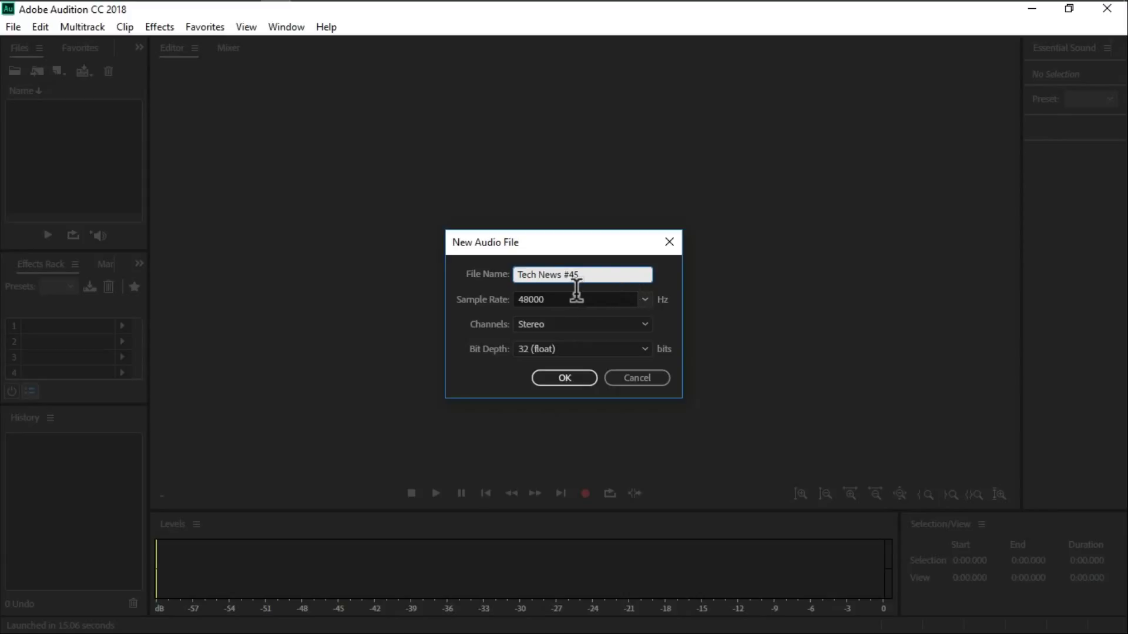
left_click(645, 299)
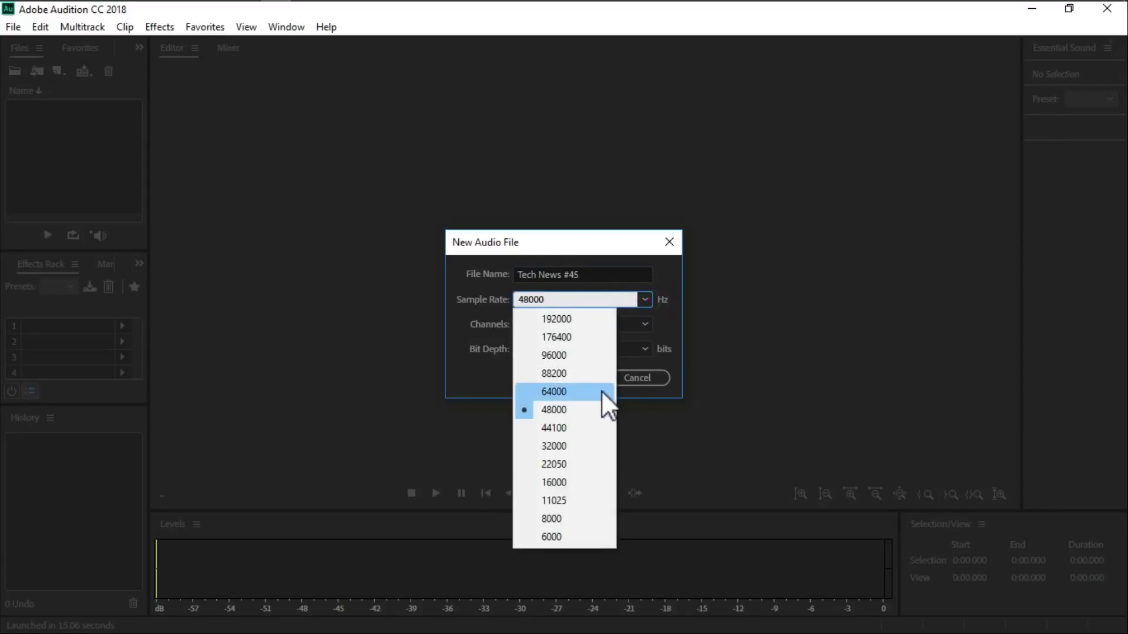
left_click(576, 410)
left_click(645, 301)
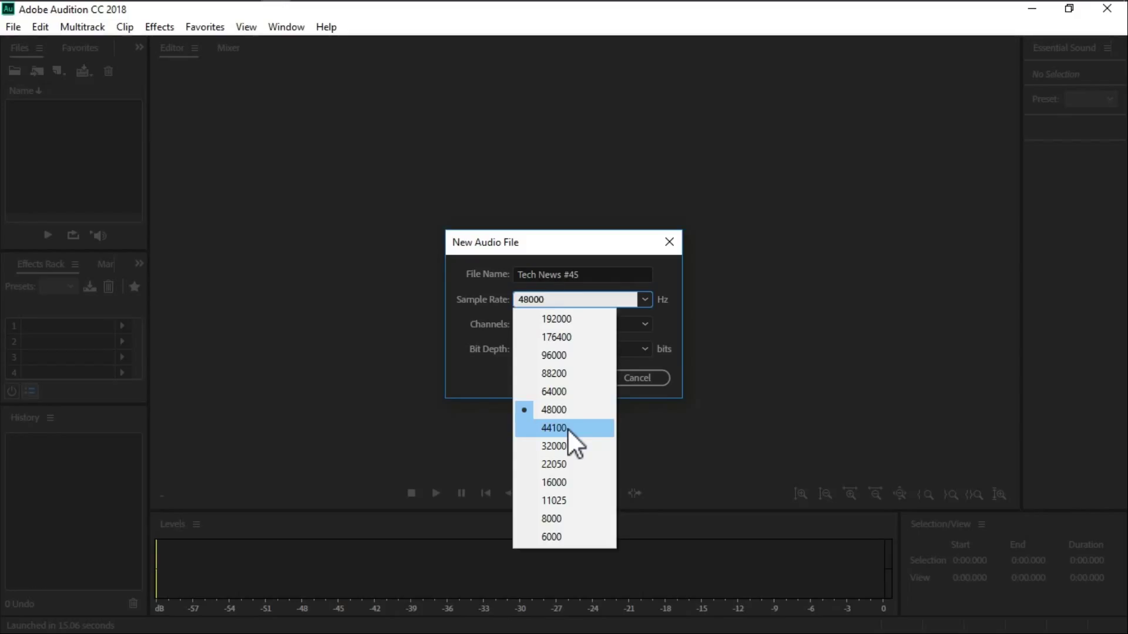
left_click(669, 281)
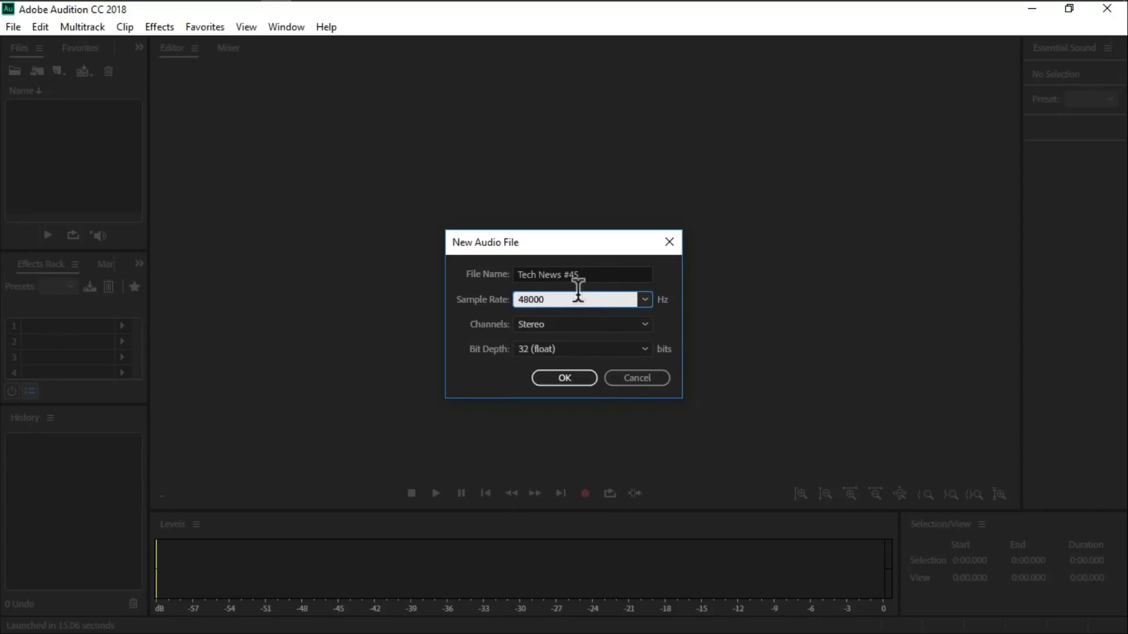
Keep Stereo channels and a 32 (float) bit depth, and create the new audio file.
left_click(572, 324)
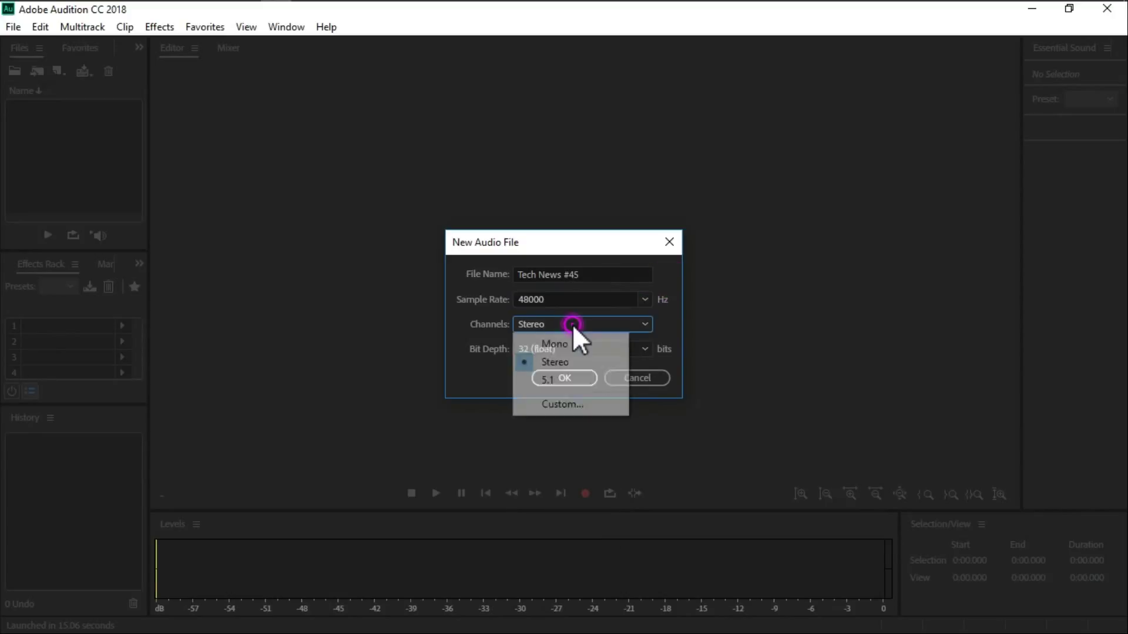
left_click(572, 325)
left_click(572, 324)
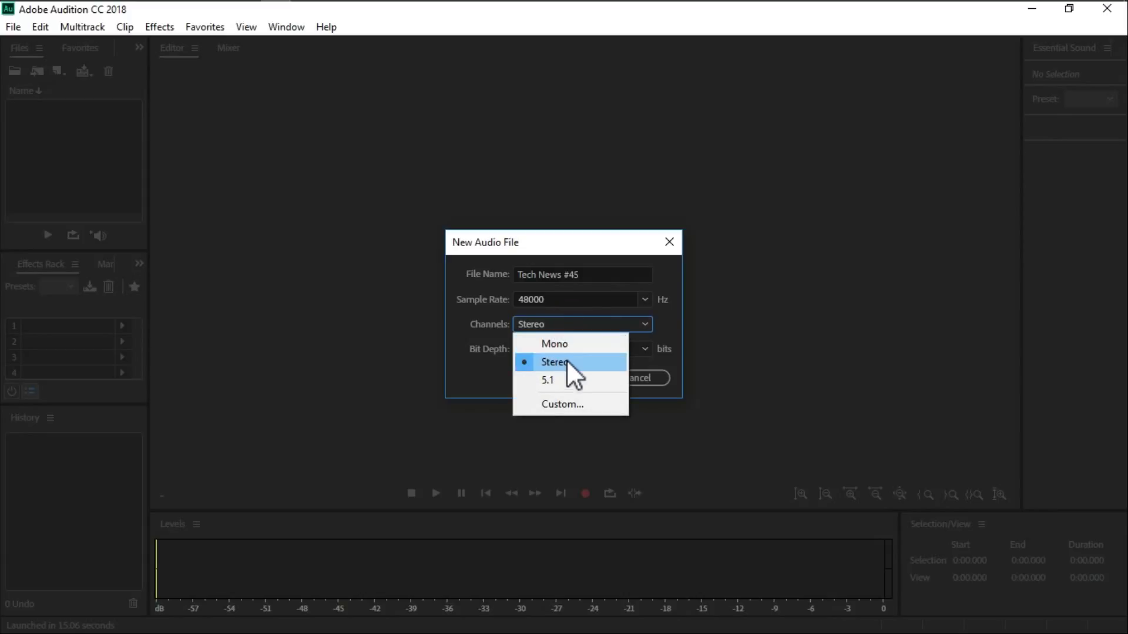
left_click(647, 319)
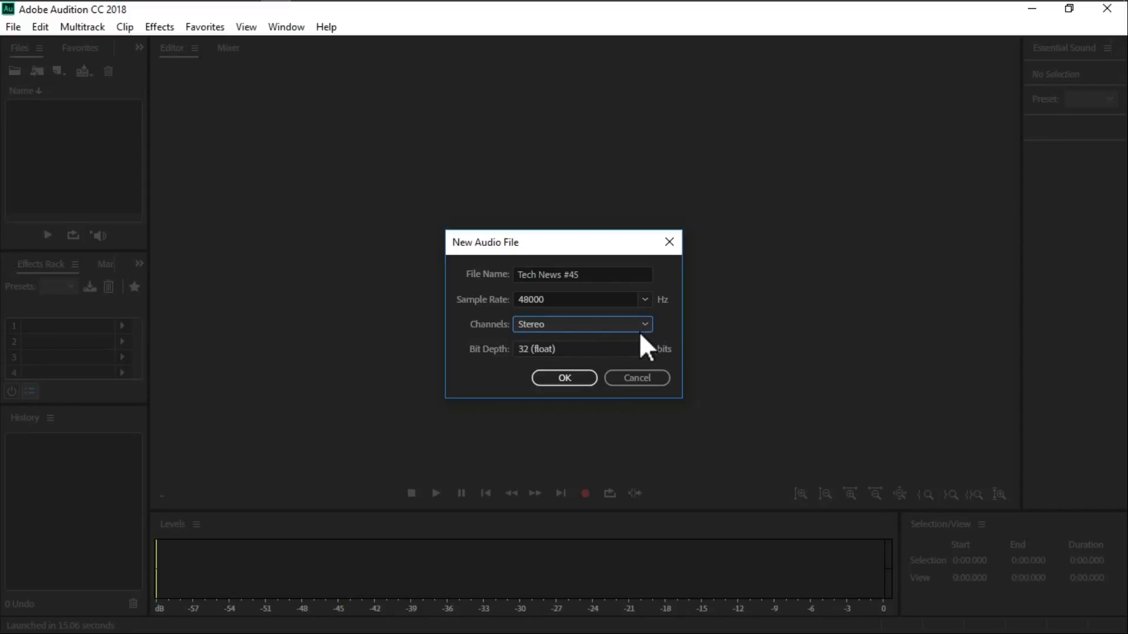
left_click(631, 352)
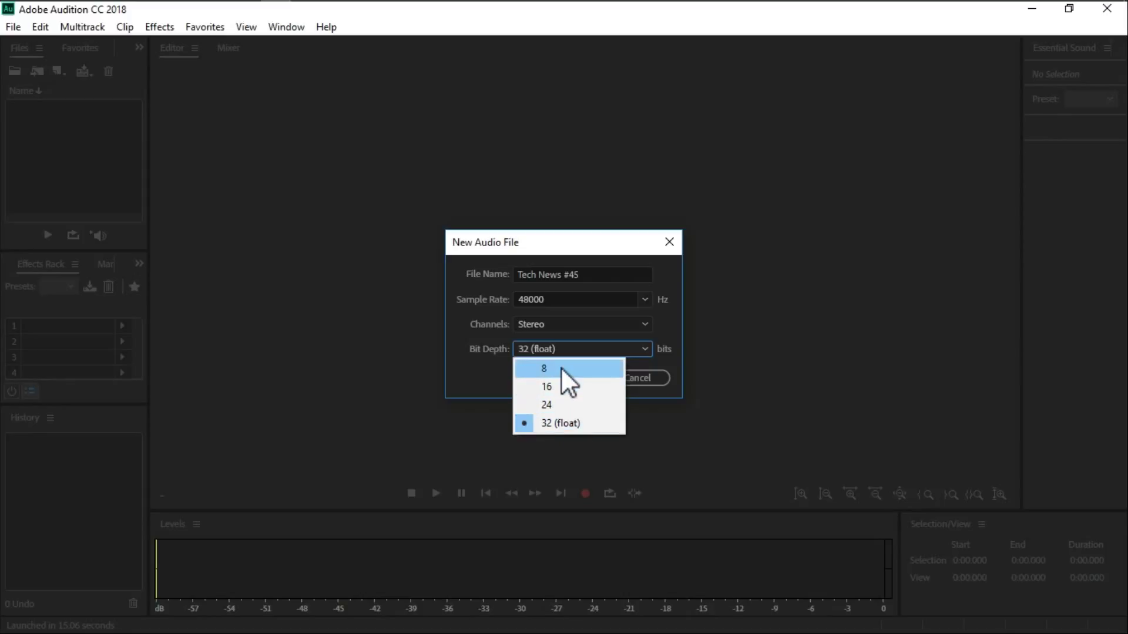
left_click(666, 326)
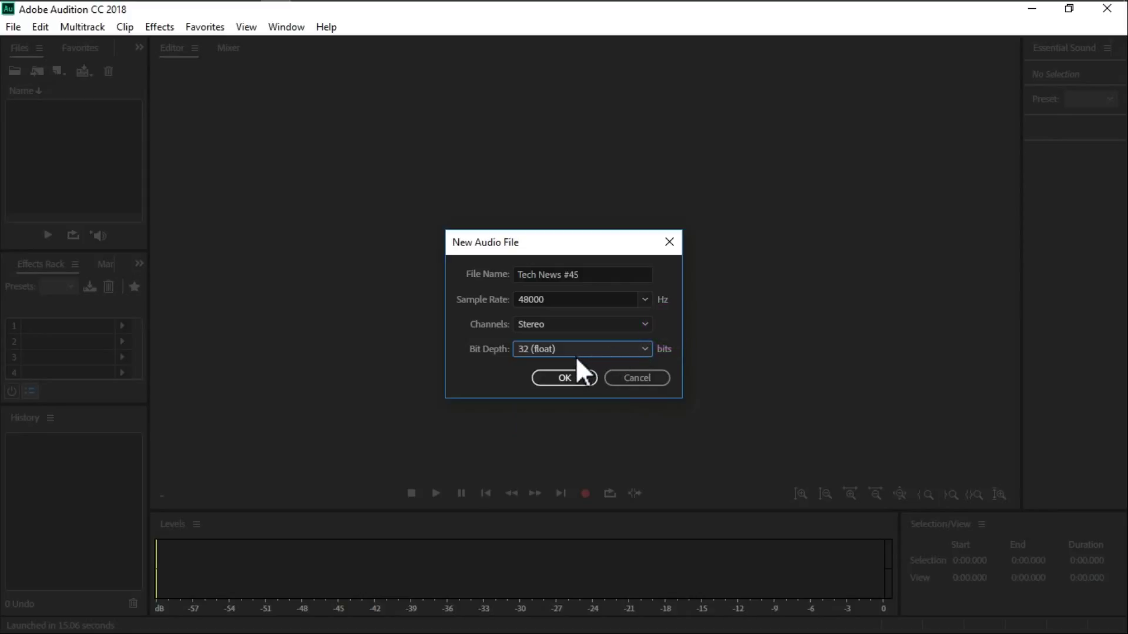
left_click(567, 378)
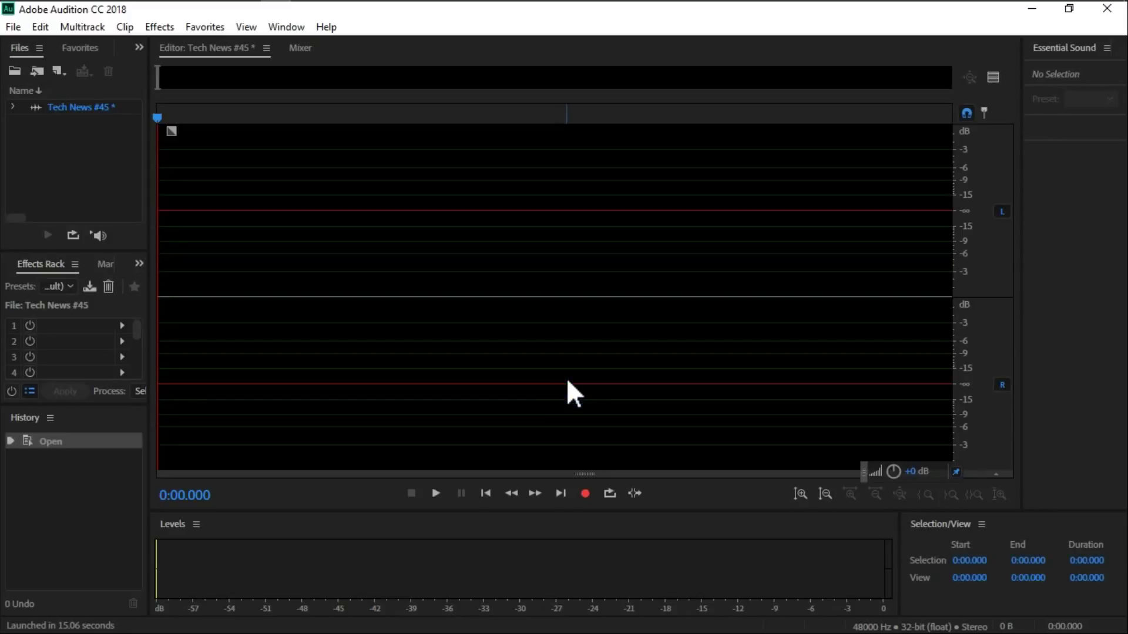
Look at the Mixer and return to the empty waveform of Tech News #45.
left_click(261, 228)
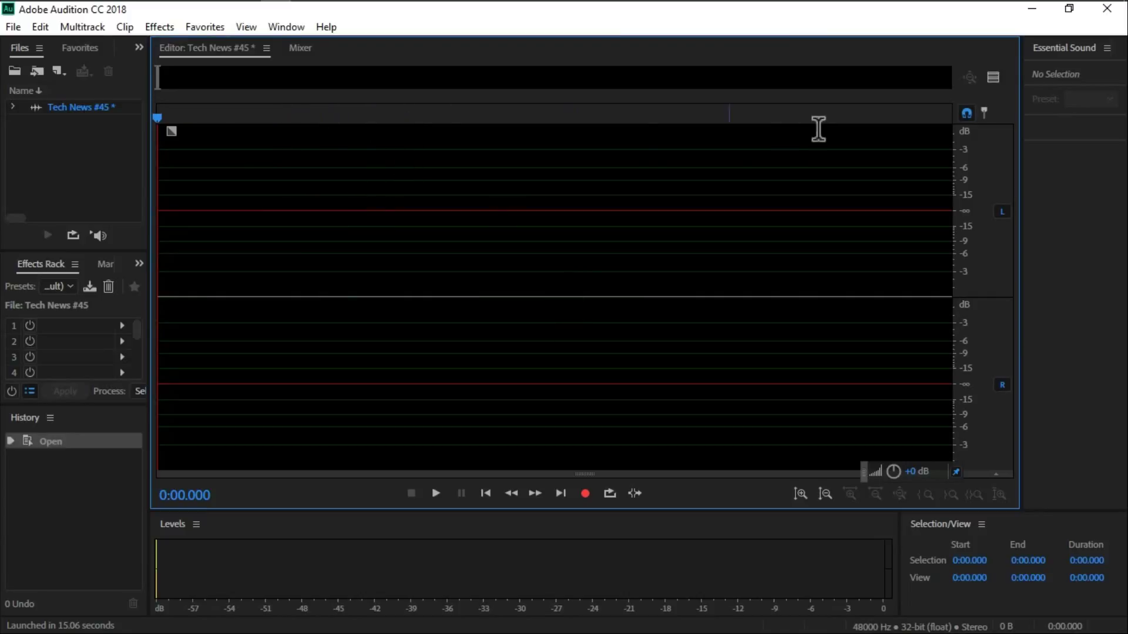
left_click(59, 160)
left_click(268, 188)
left_click(304, 40)
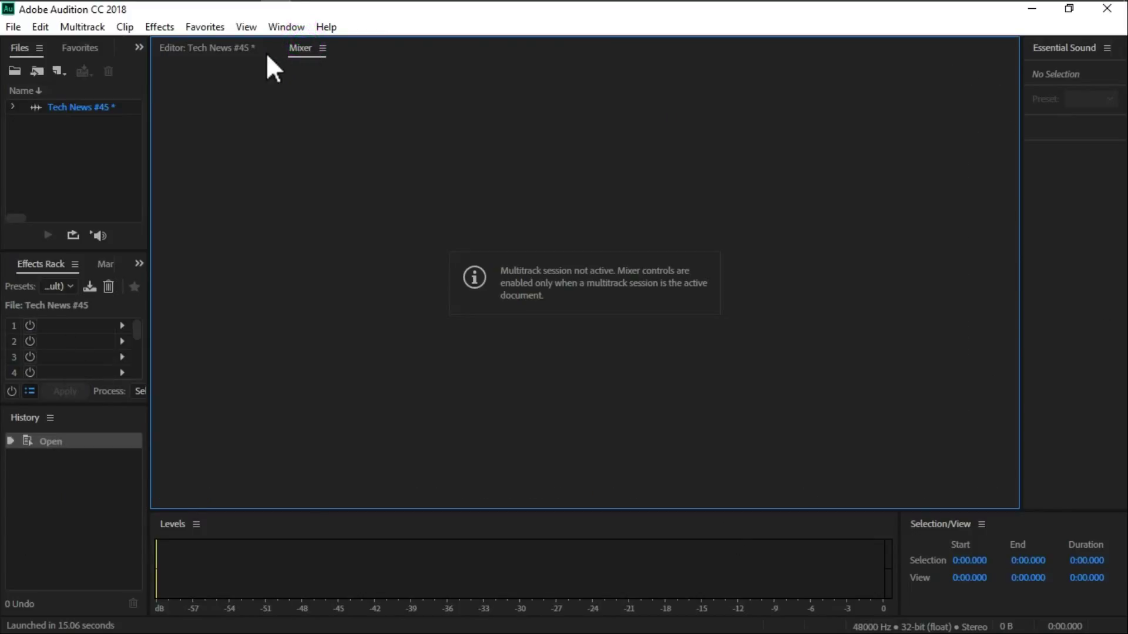
left_click(235, 50)
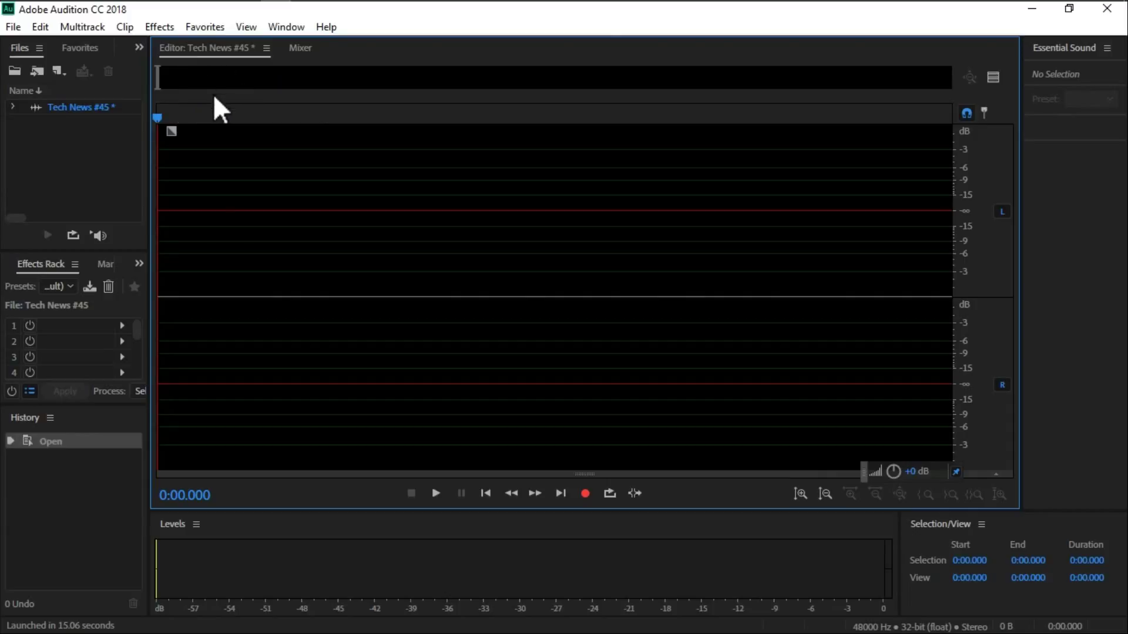
left_click(162, 75)
Record about 26 seconds of voice into Tech News #45, going from quiet to loud speech.
left_click(585, 493)
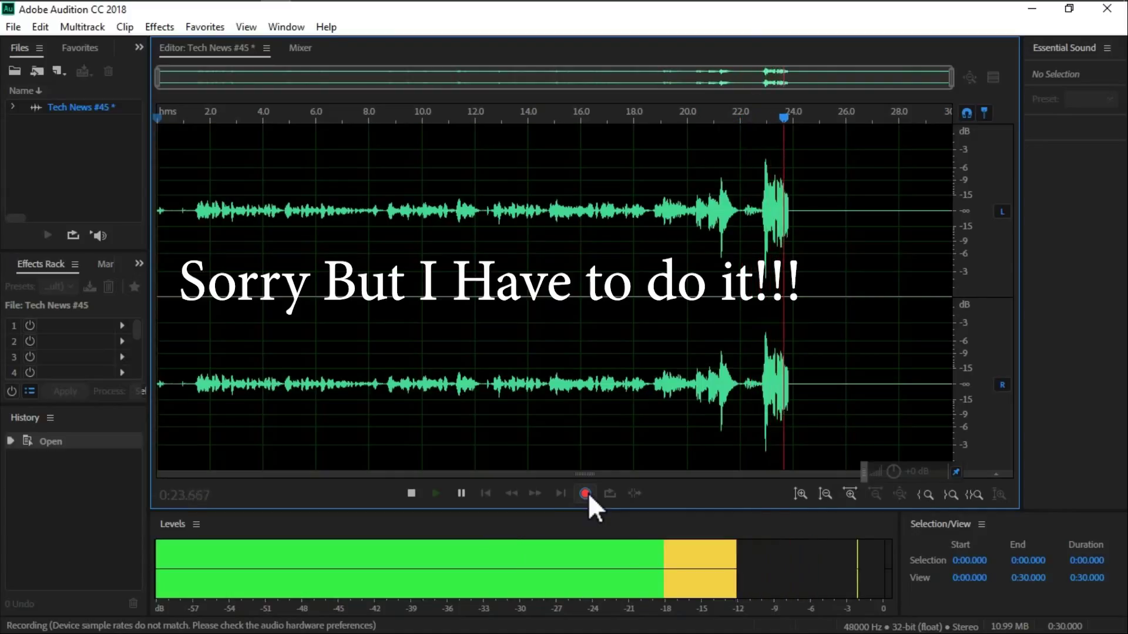
left_click(411, 493)
scroll(418, 352, "up", 5)
scroll(445, 374, "down", 5)
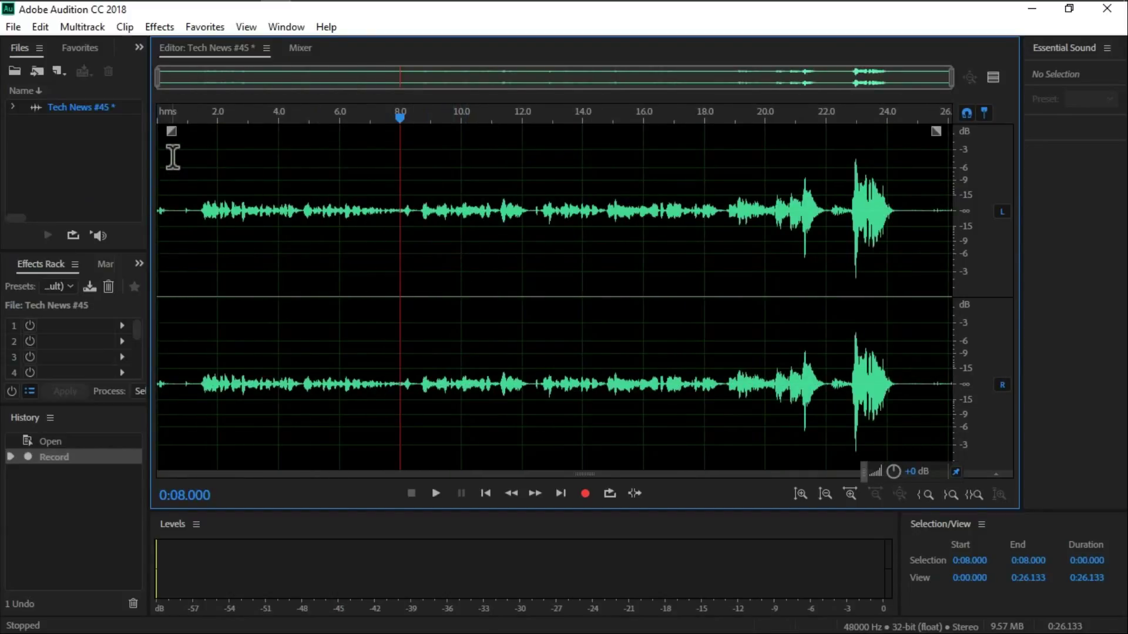
Play the recording back in passages from about 1 second to the loud end to check its levels.
left_click(188, 115)
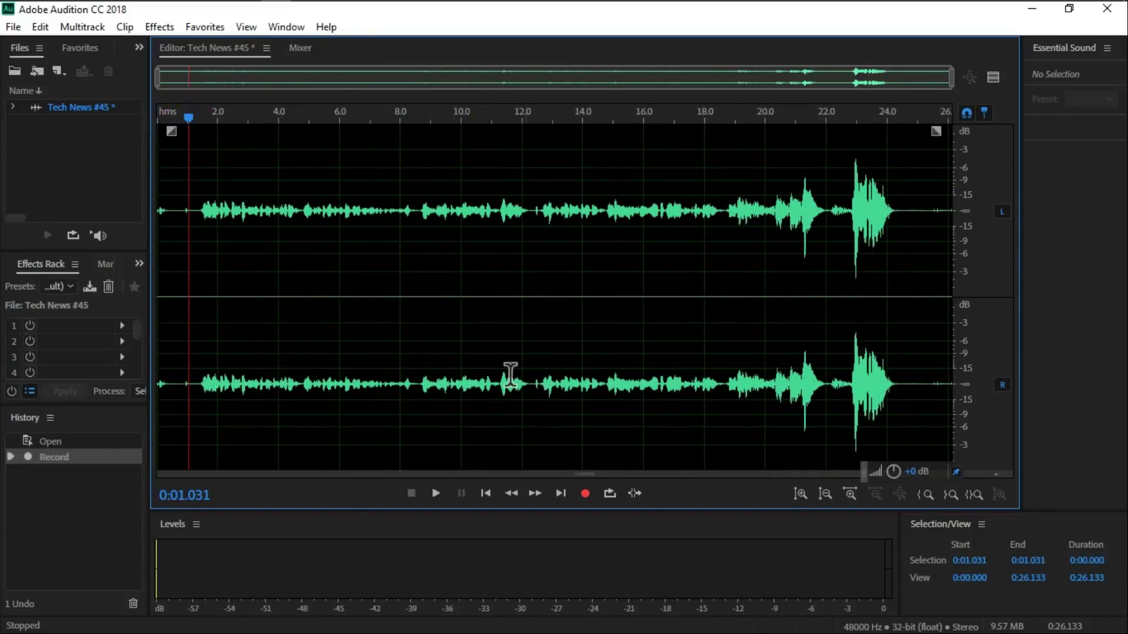
left_click(440, 494)
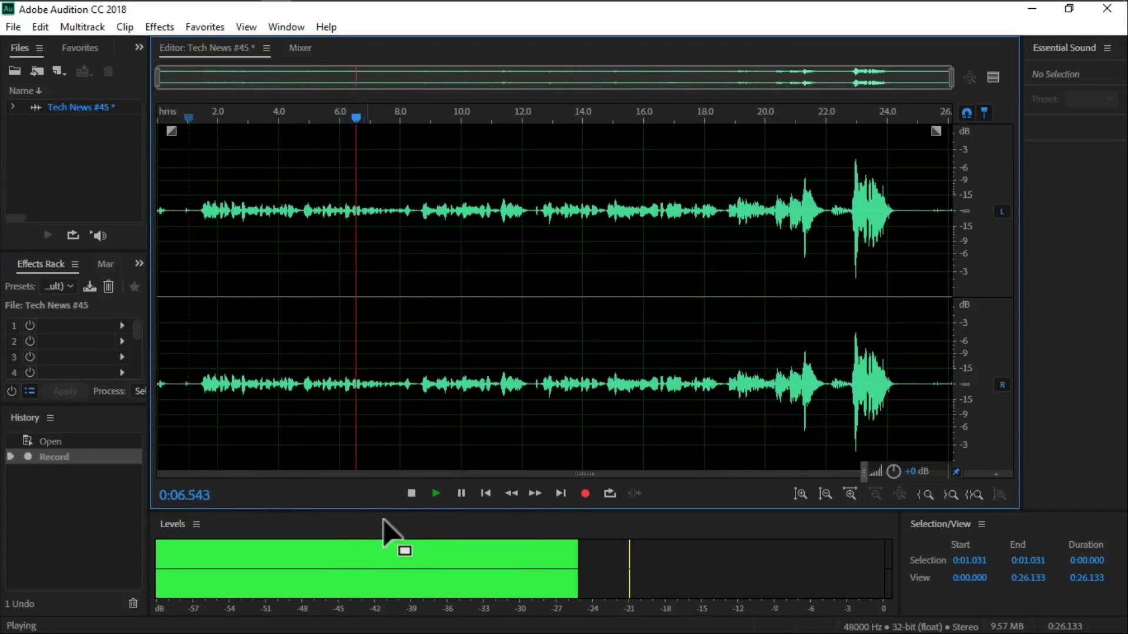
left_click(412, 495)
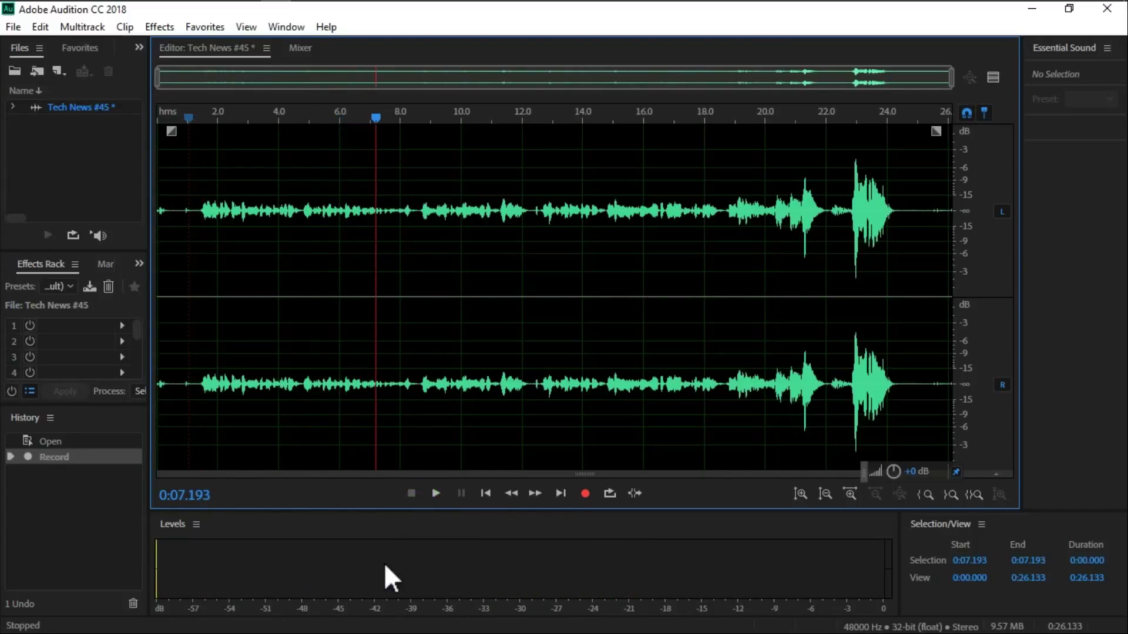
left_click(436, 493)
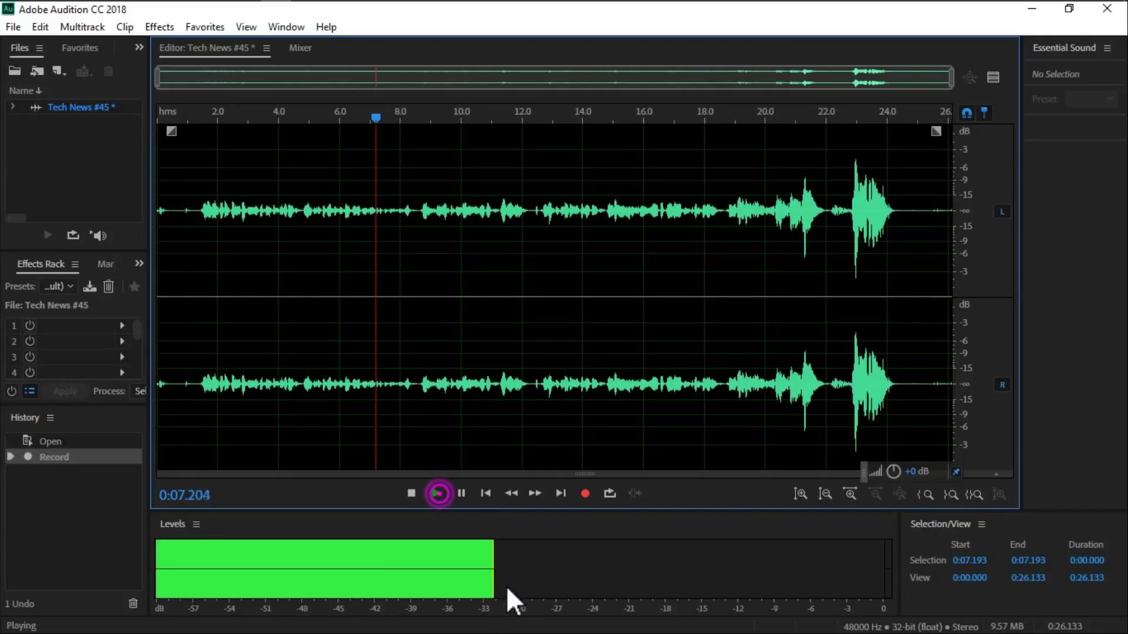
left_click(411, 494)
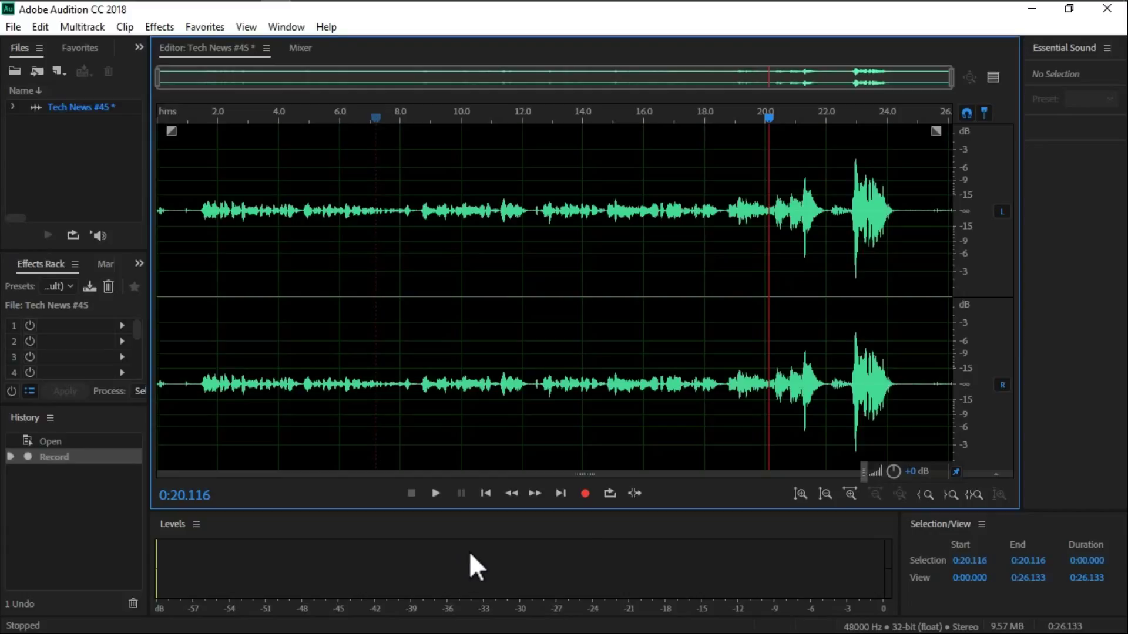
left_click(435, 493)
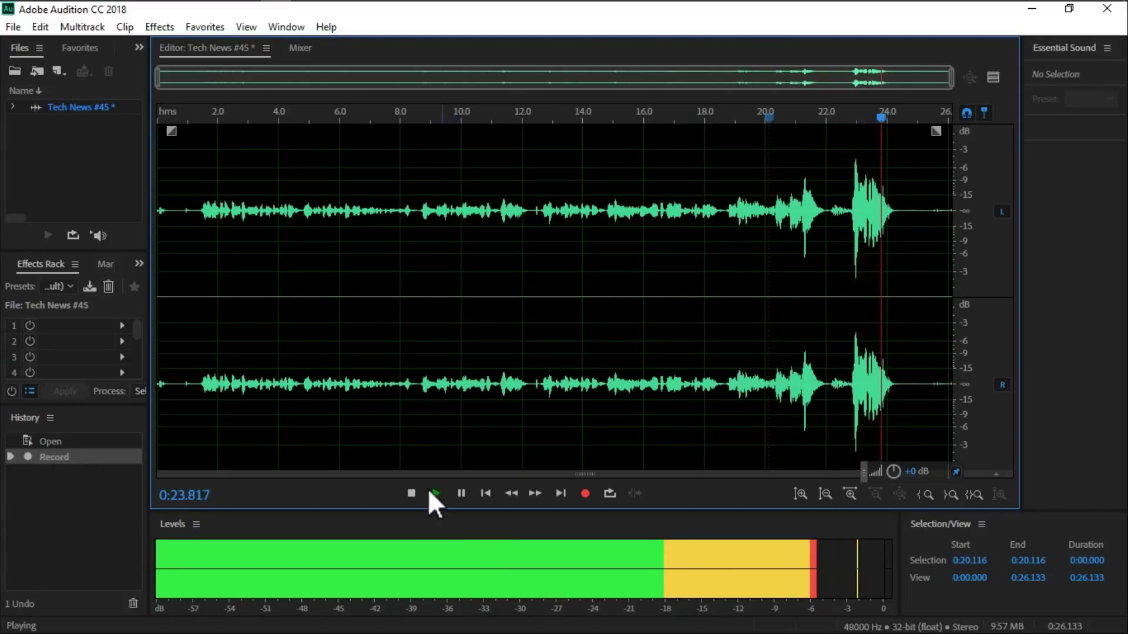
left_click(411, 493)
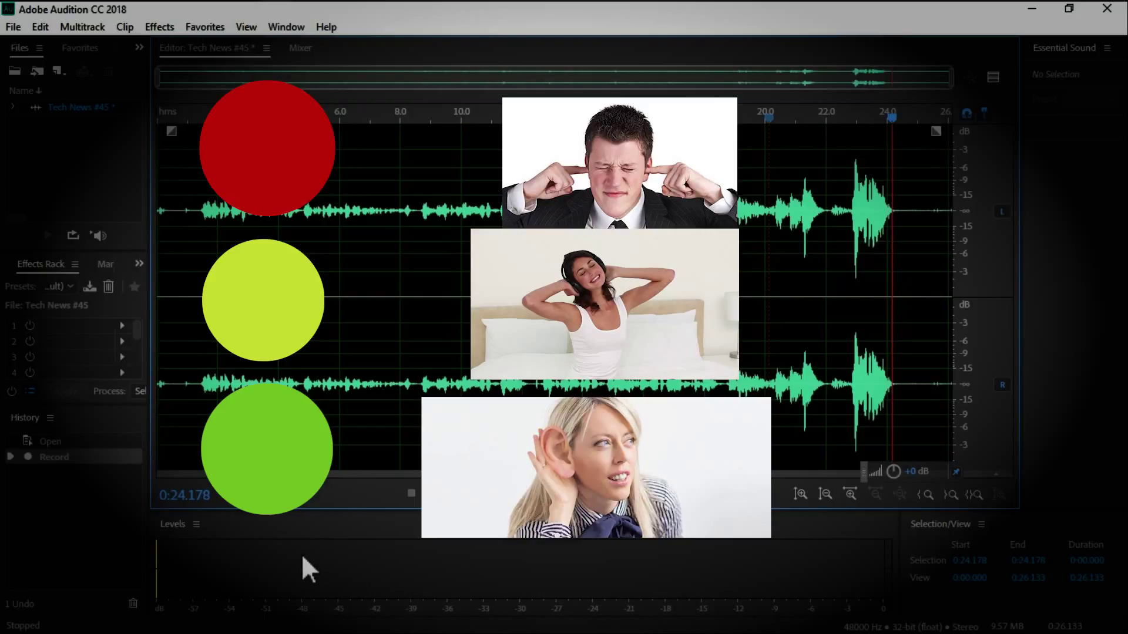
Compare a quiet passage from about 3.7 seconds with the loud one from about 22.8 seconds by playing both.
left_click(269, 297)
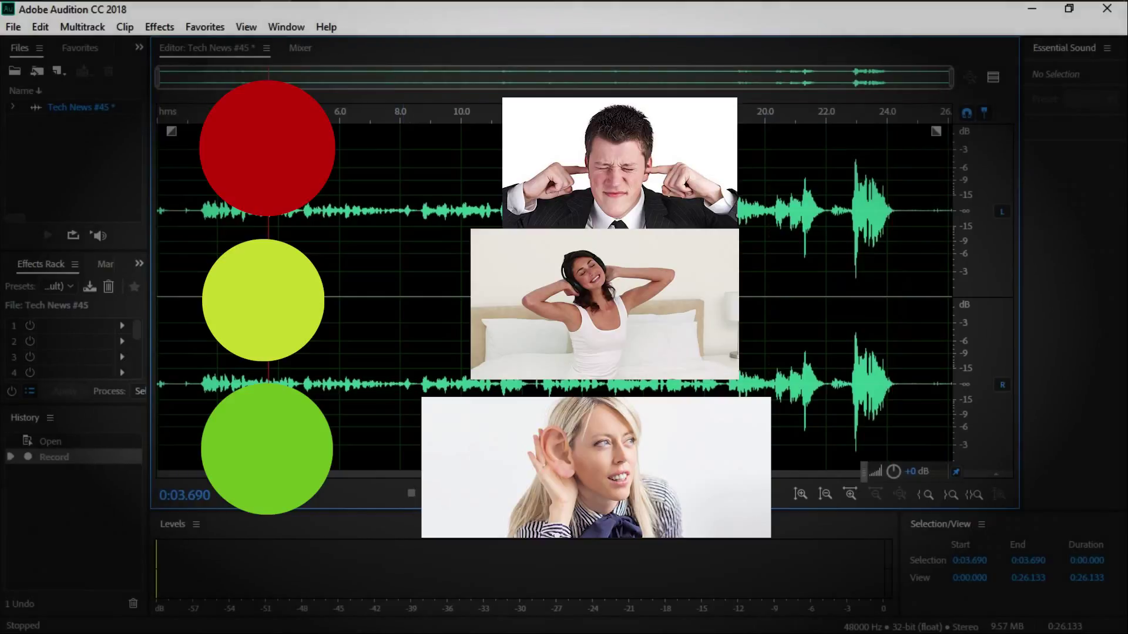
key("space")
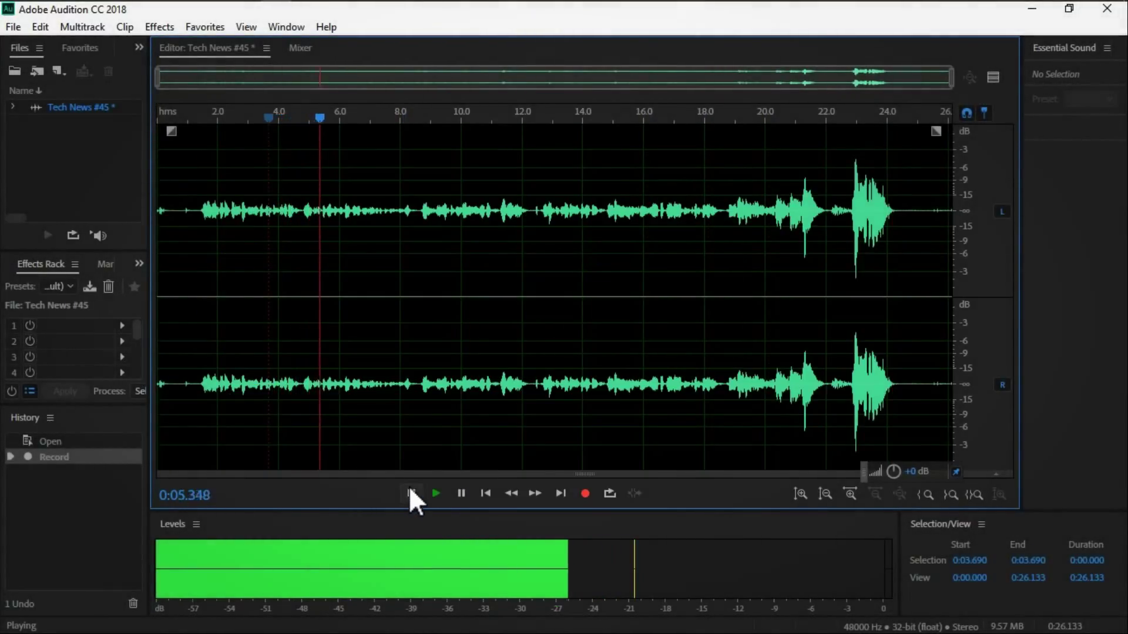
left_click(410, 493)
left_click(851, 112)
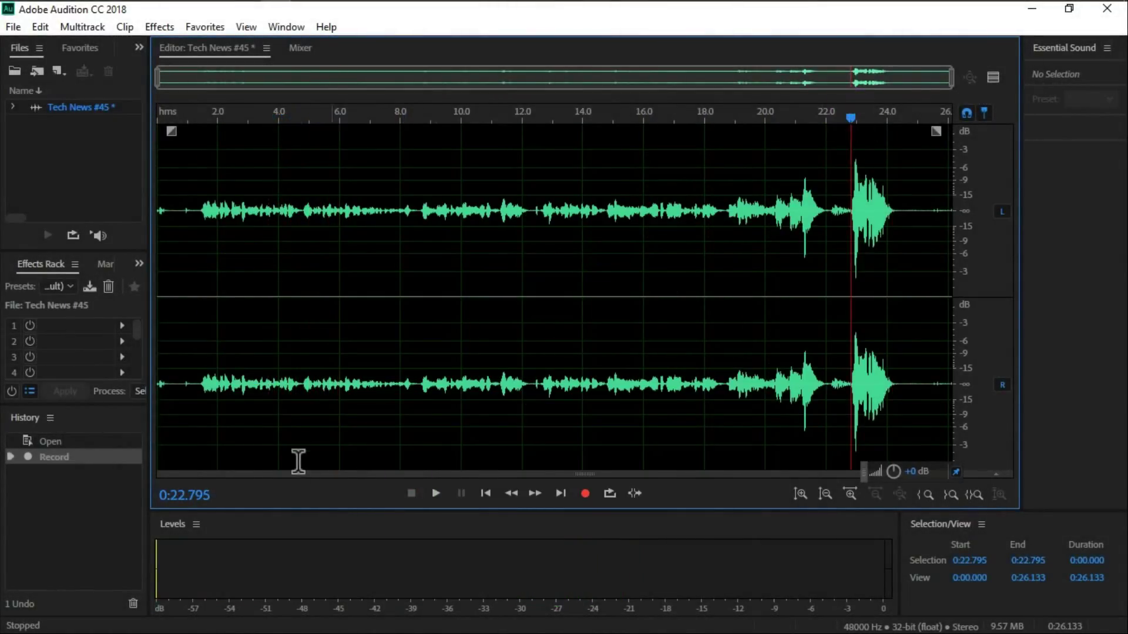
left_click(435, 494)
left_click(411, 494)
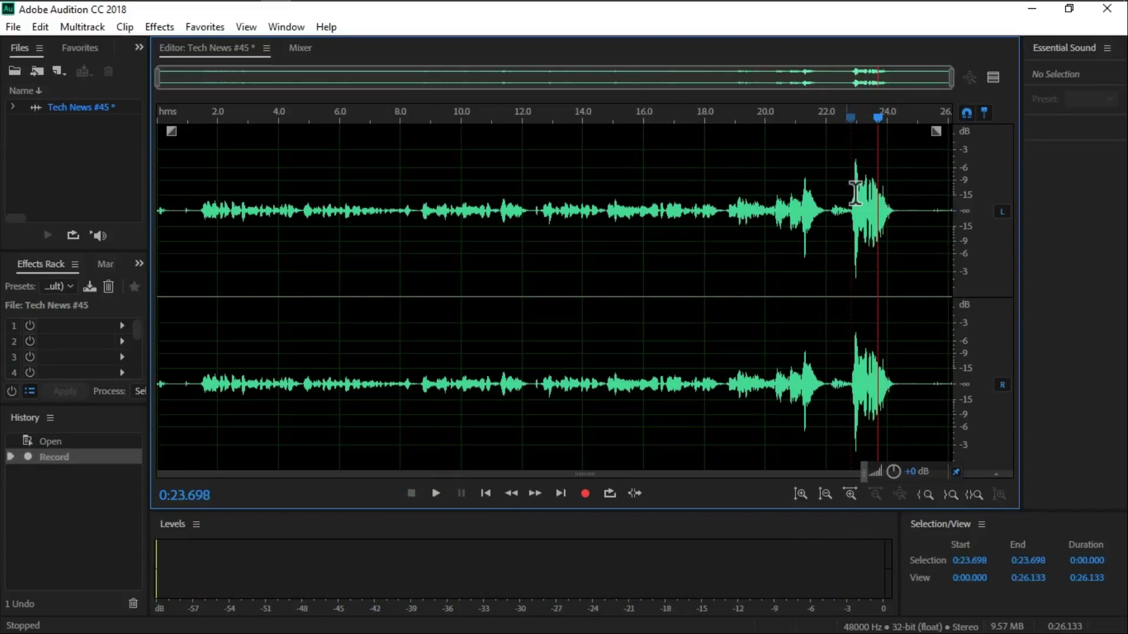
Select the loud burst from 0:22.768 to 0:24.287 and lower its volume.
left_click_drag(850, 210, 896, 211)
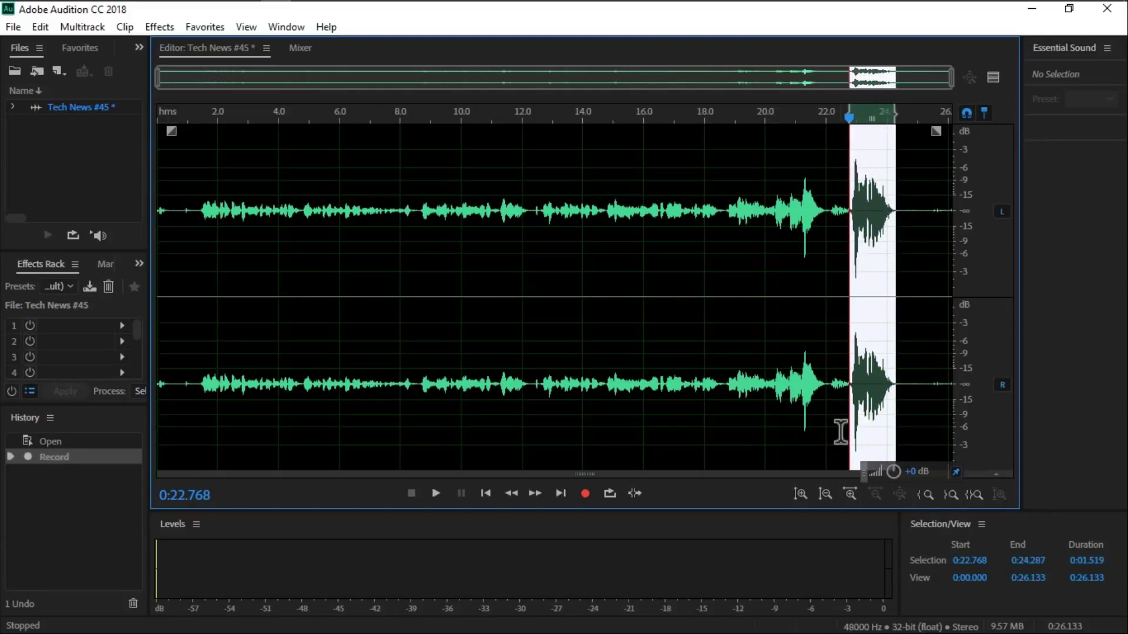
mouse_move(910, 470)
left_mouse_down()
mouse_move(929, 471)
mouse_move(640, 251)
mouse_move(466, 91)
mouse_move(188, 155)
mouse_move(566, 241)
mouse_move(995, 375)
mouse_move(941, 463)
mouse_move(952, 442)
mouse_move(960, 457)
mouse_move(922, 453)
left_mouse_up()
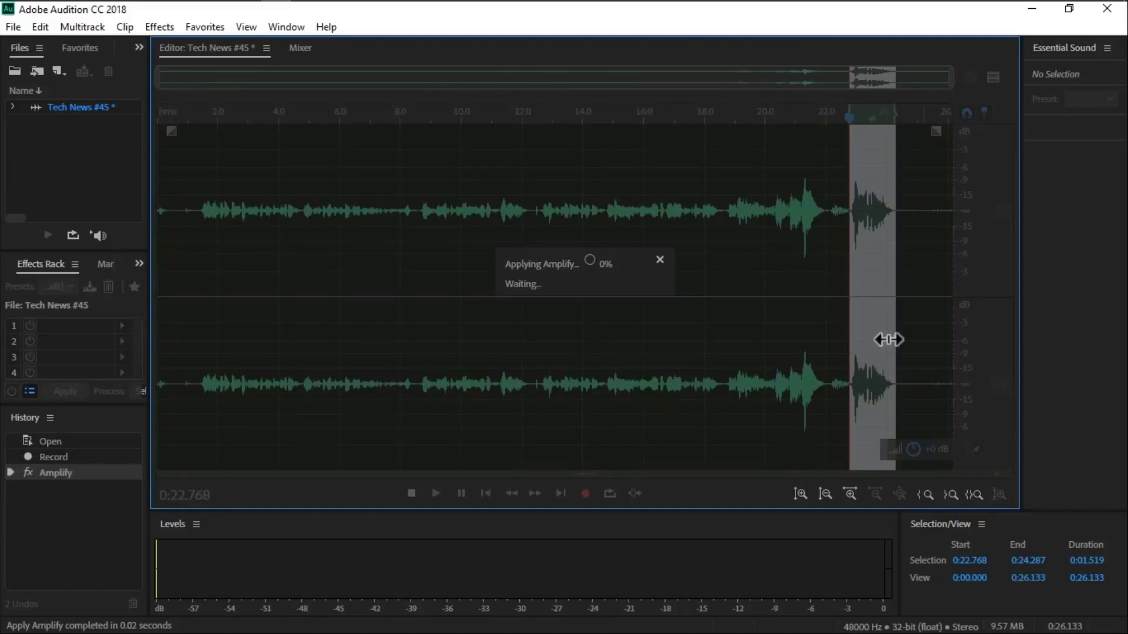
Play the recording from 0:21.682 to check the loud end after lowering its volume.
left_click(816, 125)
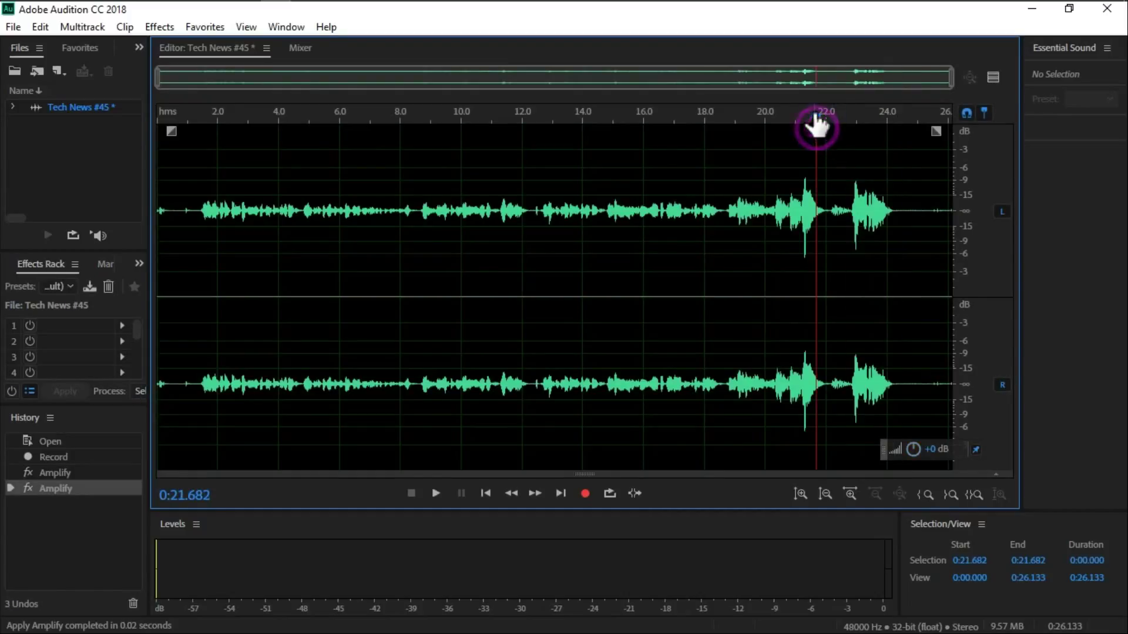
left_click(435, 493)
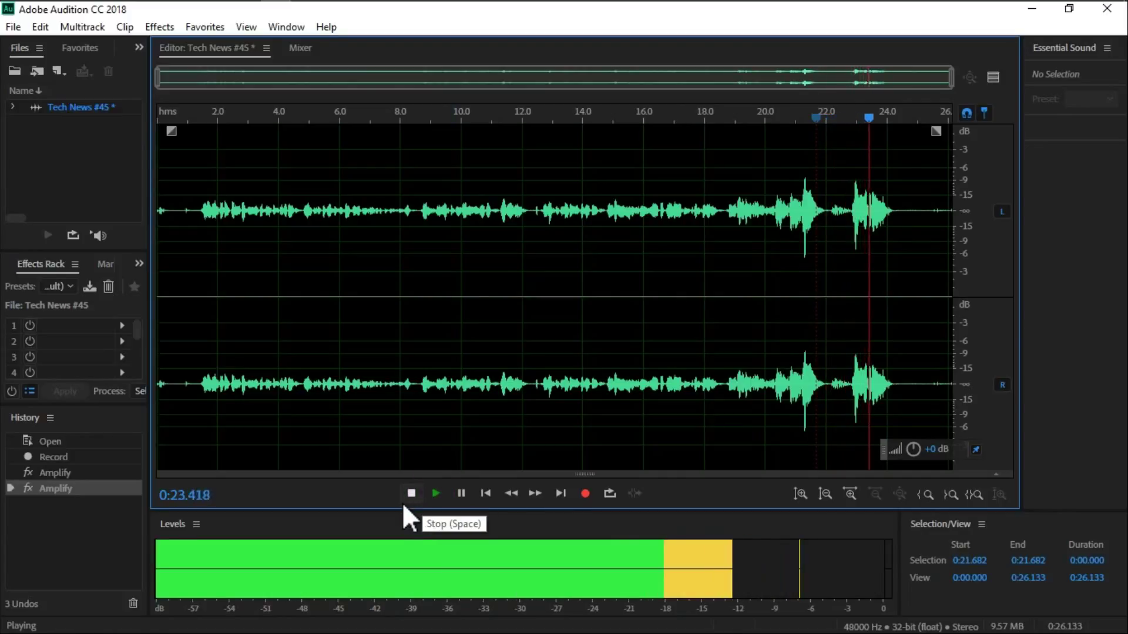
left_click(411, 494)
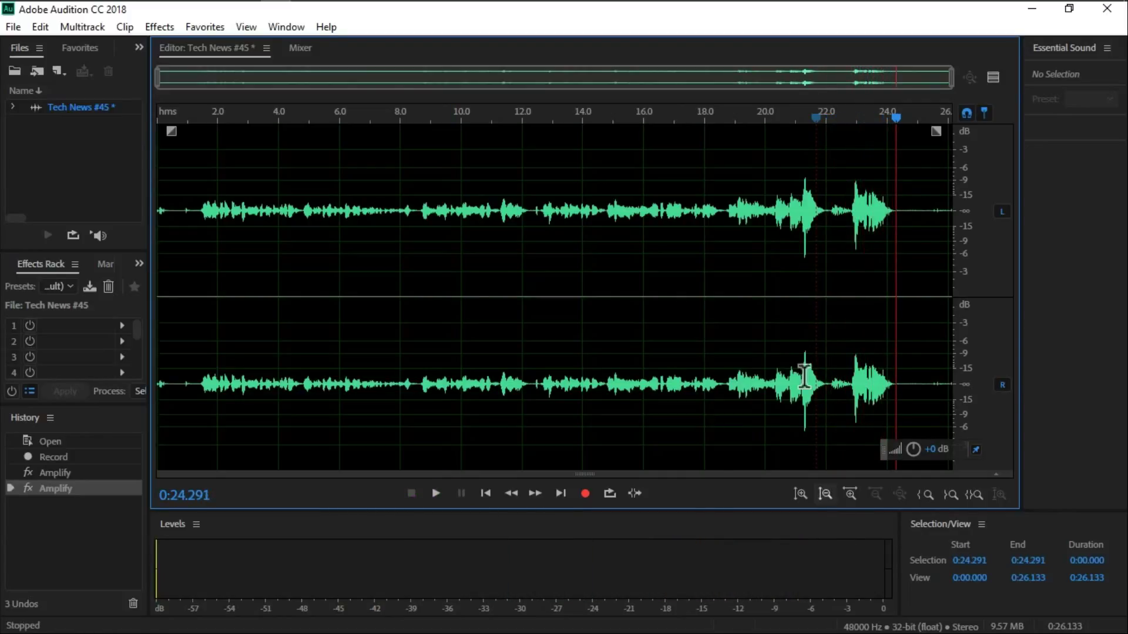
Select the quiet speech from 0:01.465 to 0:18.562 and raise its volume.
left_click(202, 211)
left_click_drag(201, 212, 722, 266)
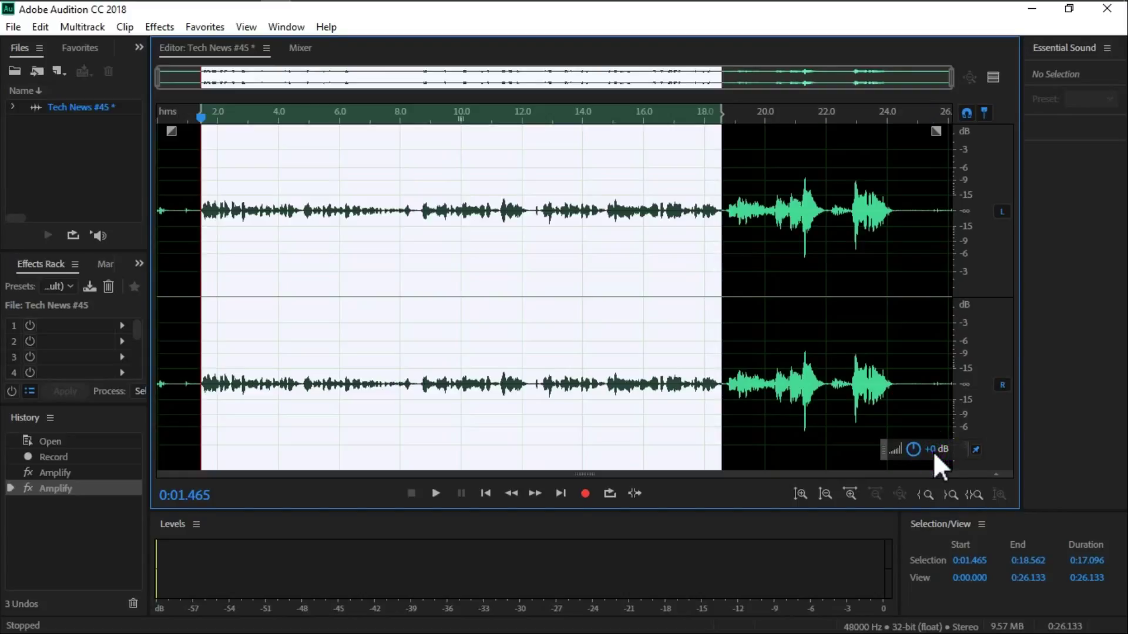
left_click_drag(934, 450, 952, 455)
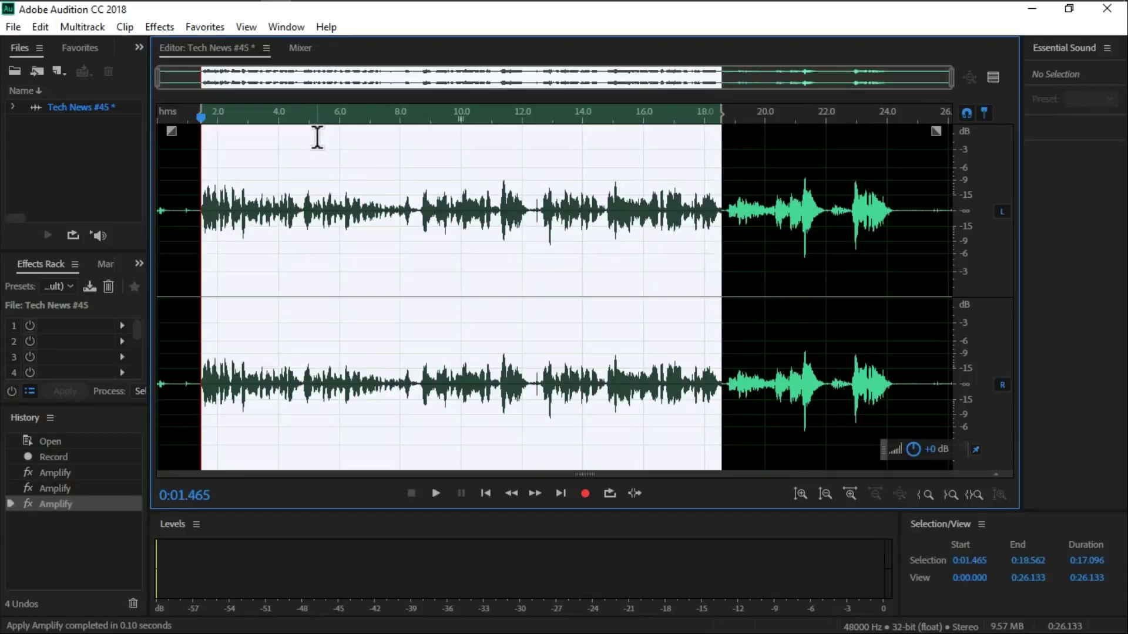
Play the amplified speech from 0:05.264 for about two seconds to check its level.
left_click(317, 141)
left_click(436, 490)
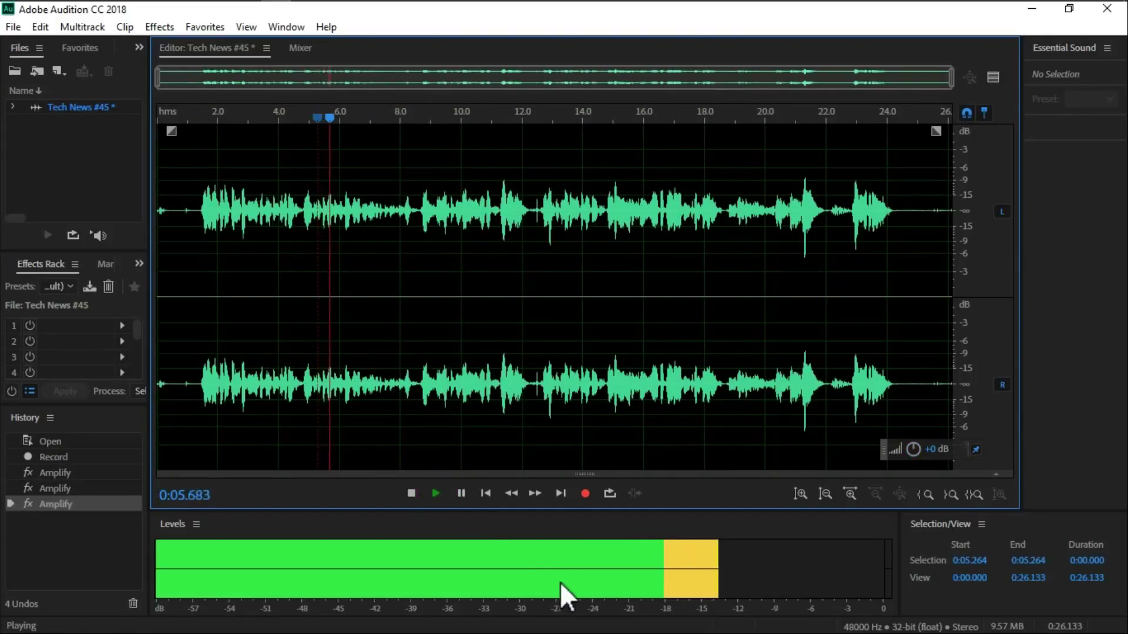
left_click(411, 492)
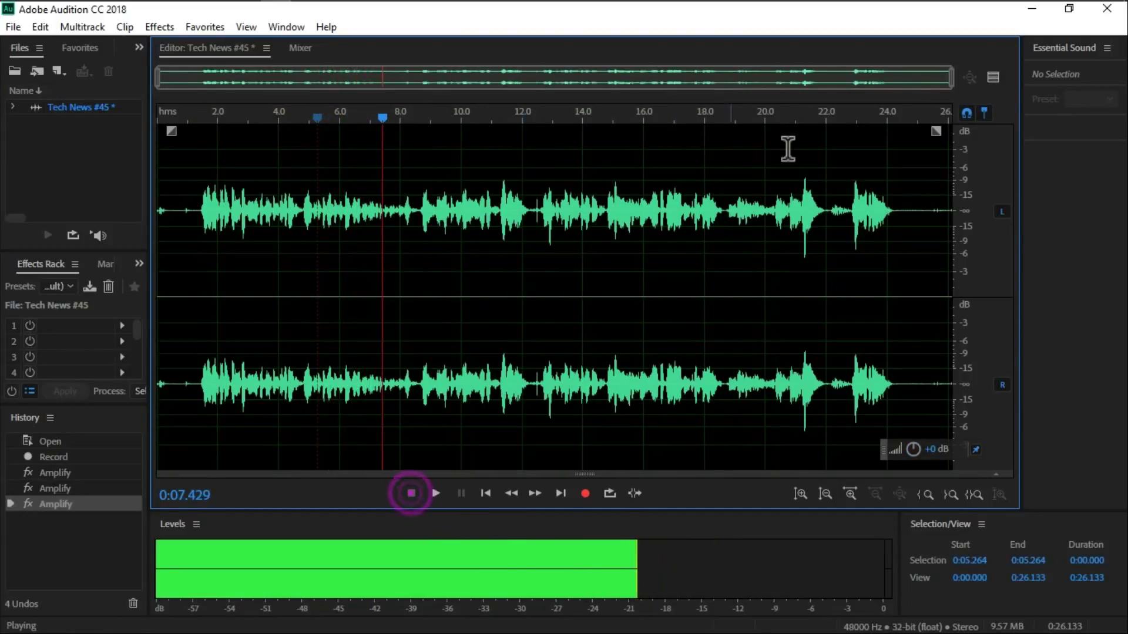
left_click_drag(785, 146, 899, 154)
left_click(853, 206)
left_click_drag(897, 214, 198, 231)
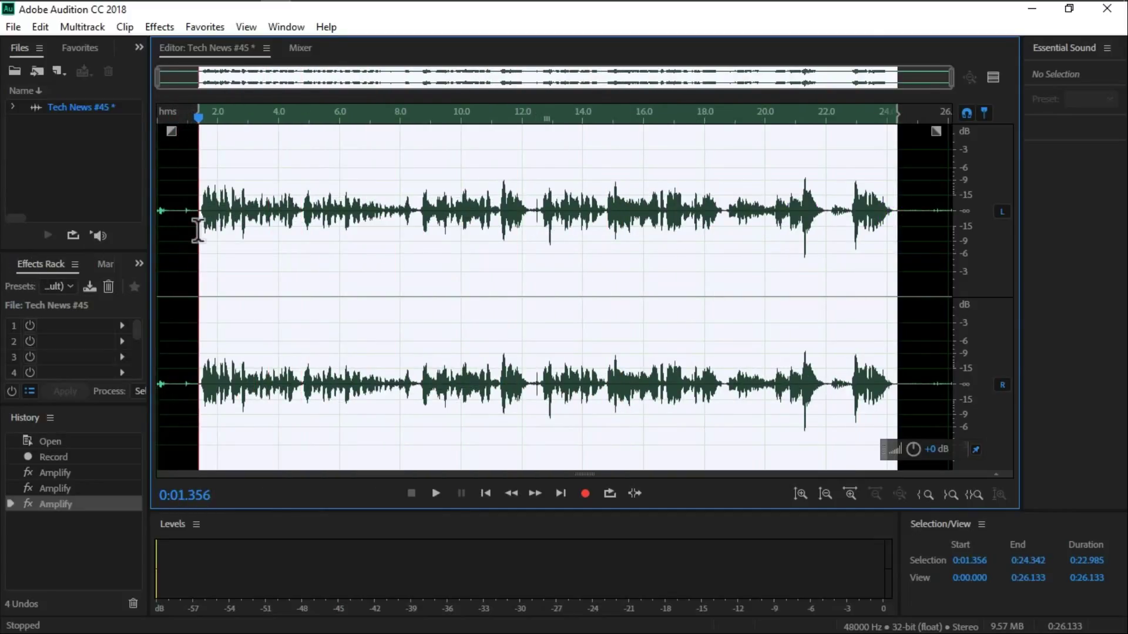
left_click(483, 183)
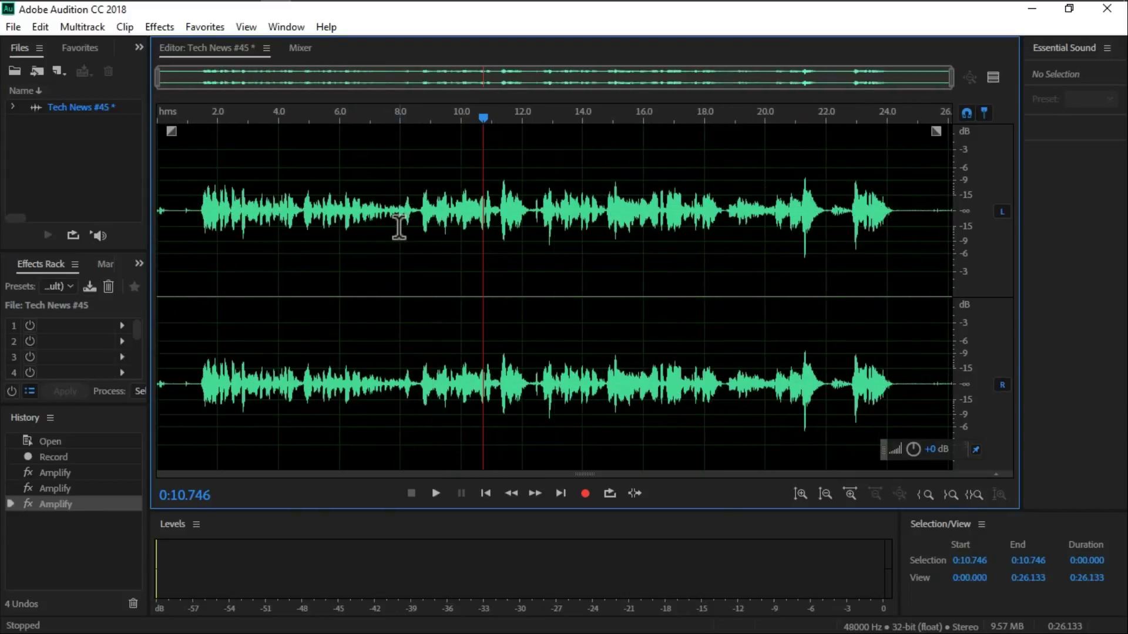
Select the silent stretch from 0:24.613 to 0:25.319 after the speech and capture it as the noise print.
scroll(381, 231, "down", 5)
left_click_drag(900, 129, 921, 176)
left_click_drag(905, 220, 928, 224)
key("ctrl+Right")
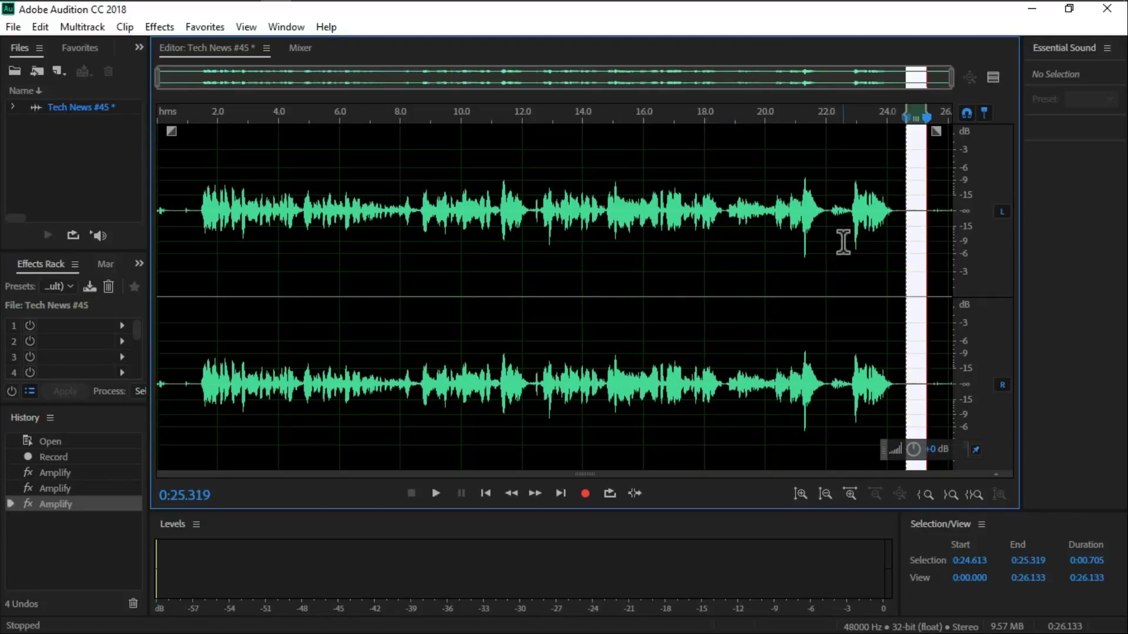
scroll(846, 231, "up", 1)
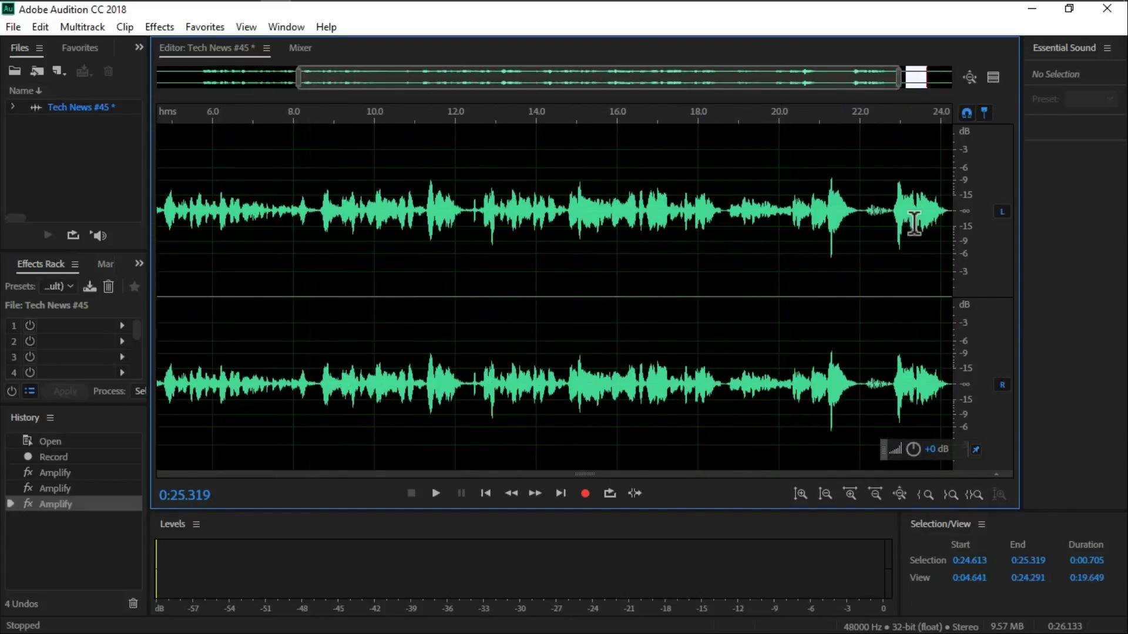
left_click_drag(848, 72, 908, 87)
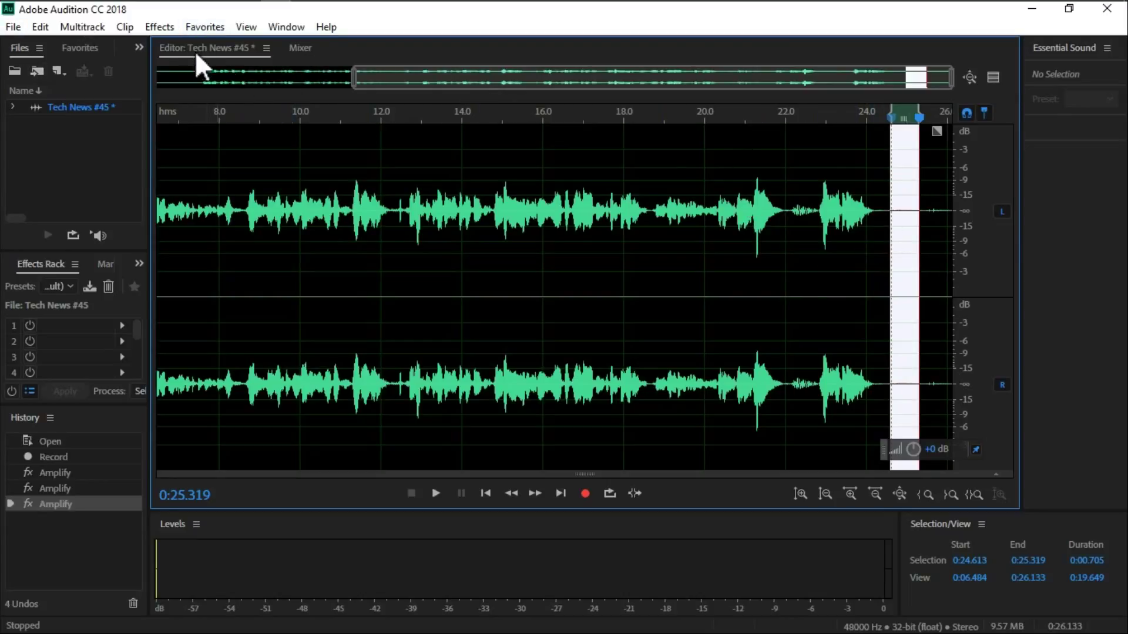
left_click(171, 27)
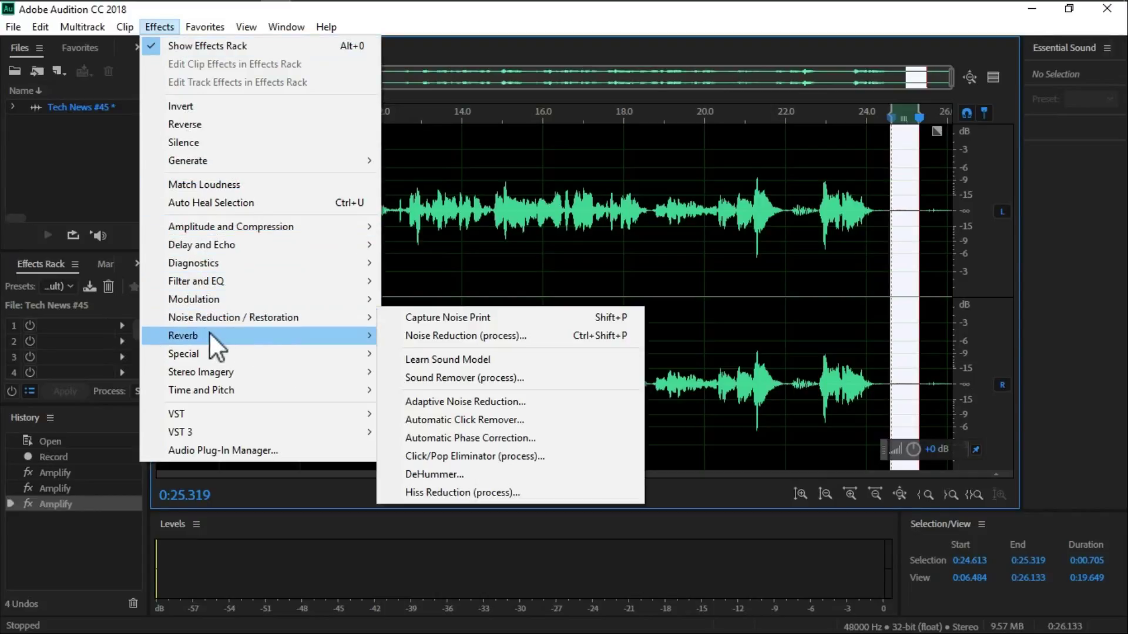
mouse_move(325, 315)
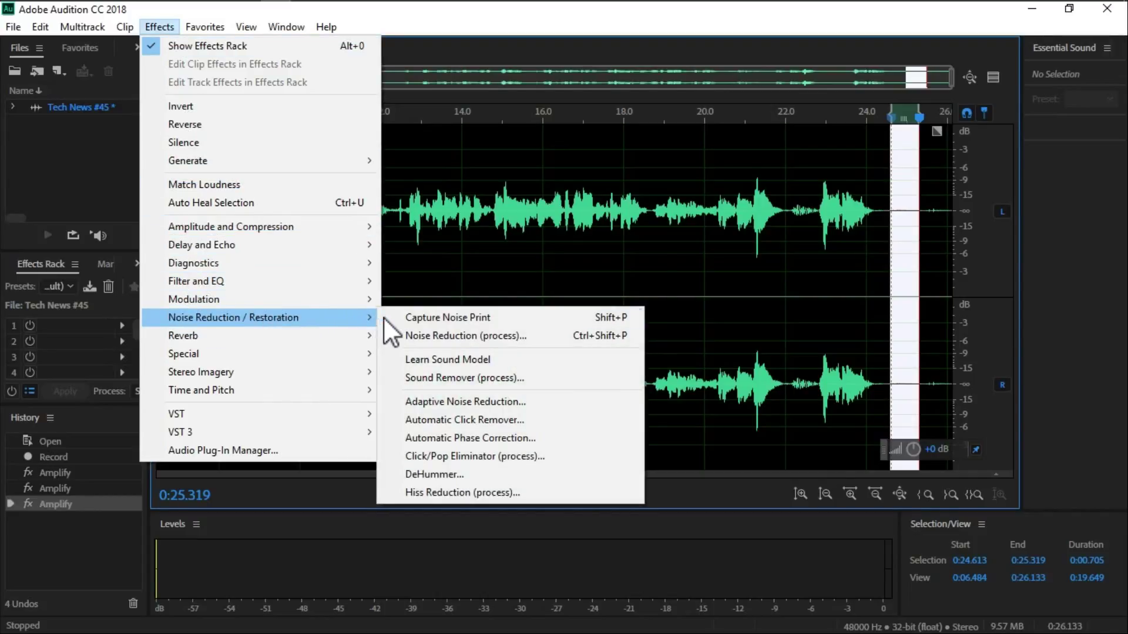
left_click(467, 319)
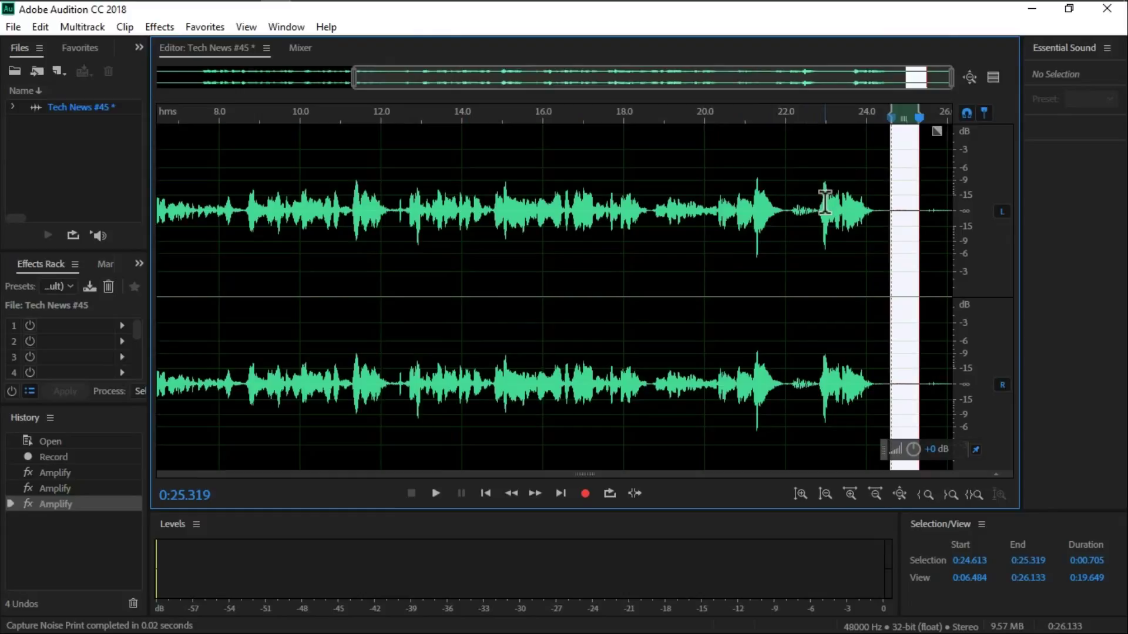
Apply Noise Reduction at 50 % and 16 dB to the entire recording and clear the selection.
key("ctrl+a")
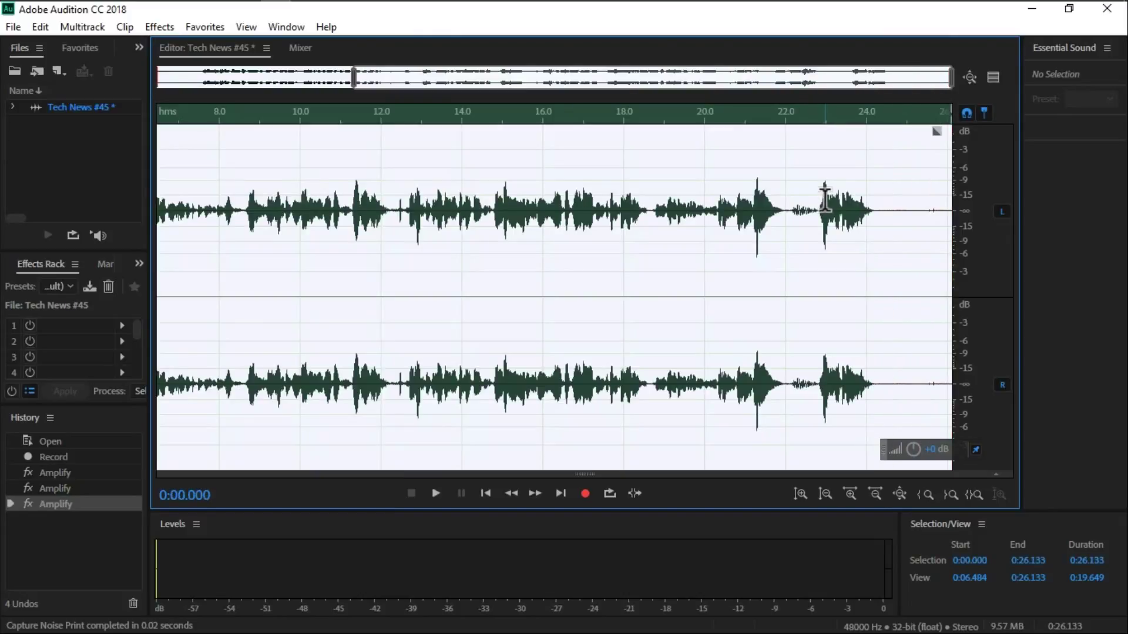
left_click(160, 27)
mouse_move(235, 316)
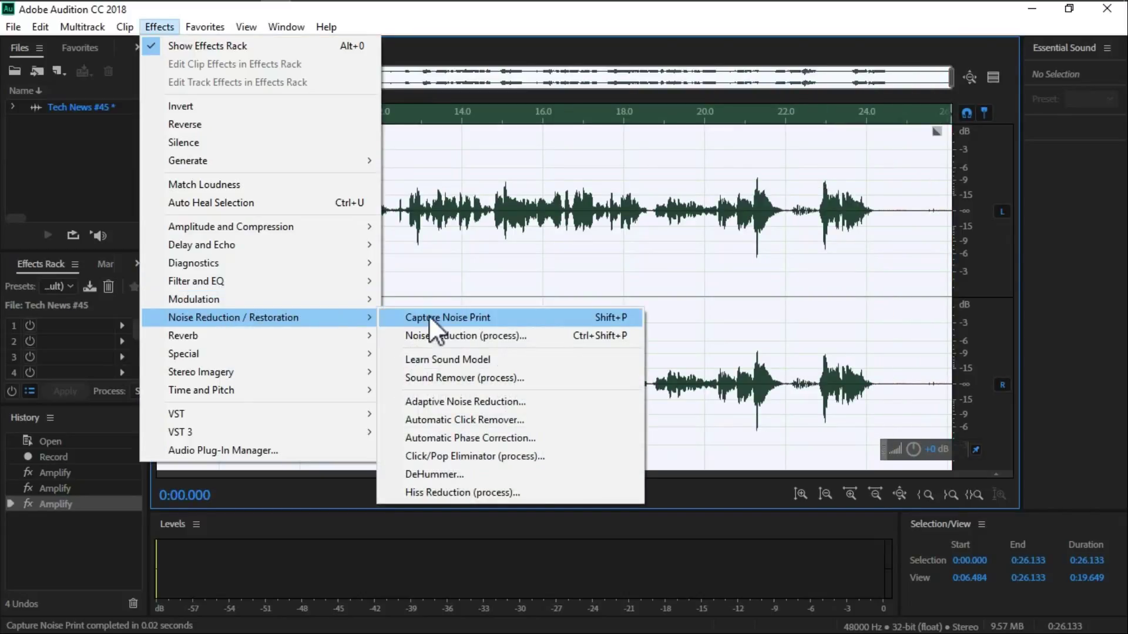
left_click(452, 332)
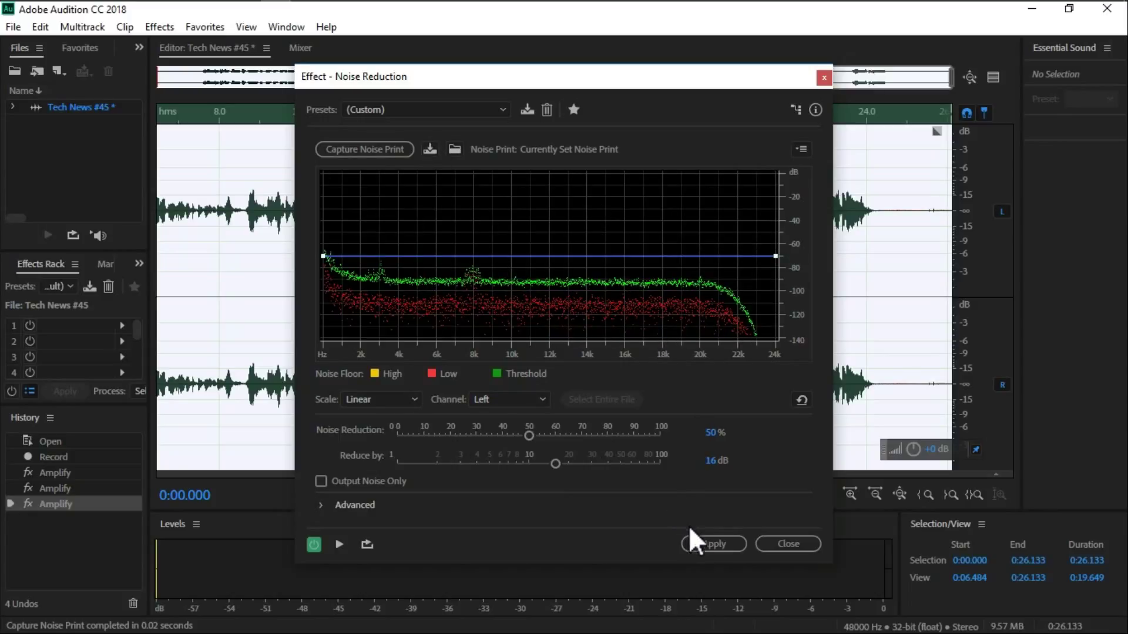
left_click(713, 543)
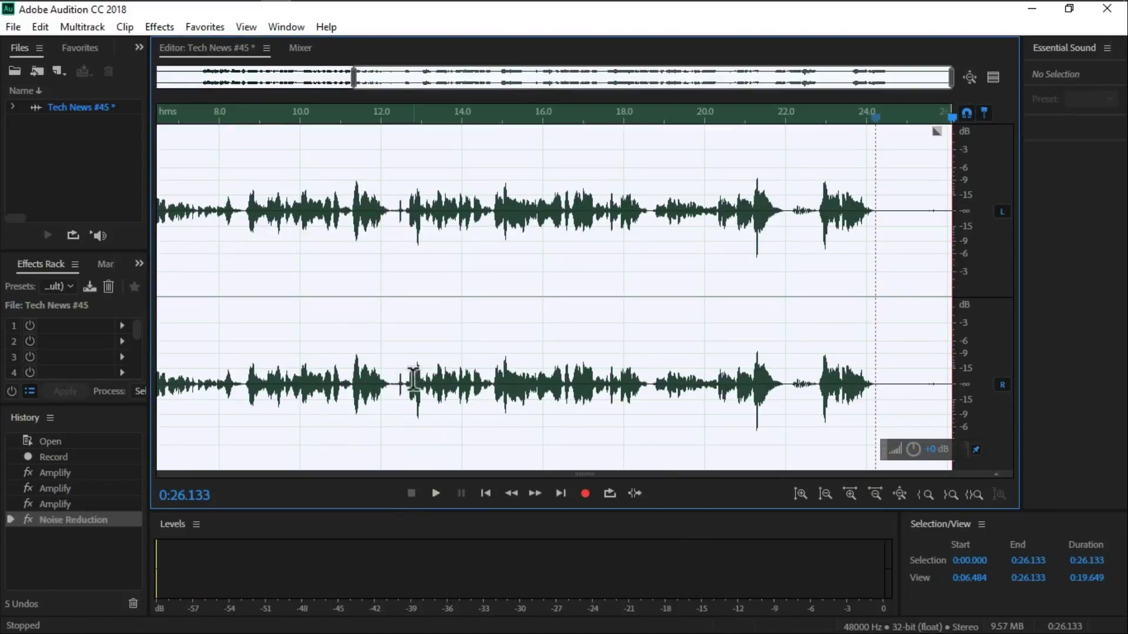
left_click(409, 358)
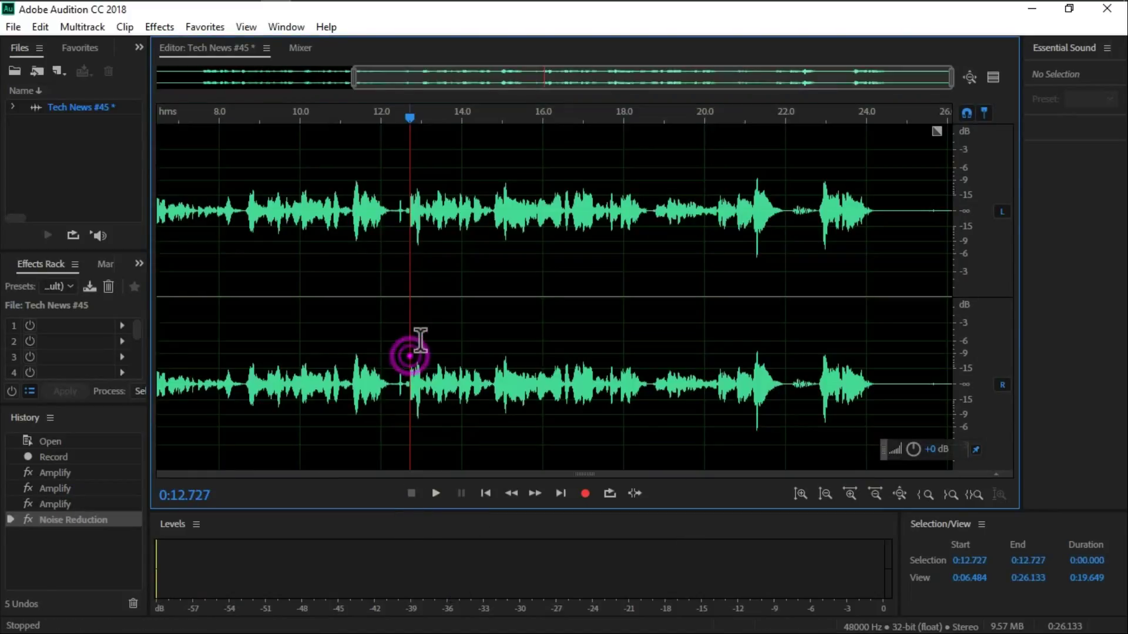
Capture a new noise print from the silent stretch between 0:24.505 and 0:25.183.
left_click(570, 89)
scroll(531, 91, "down", 2)
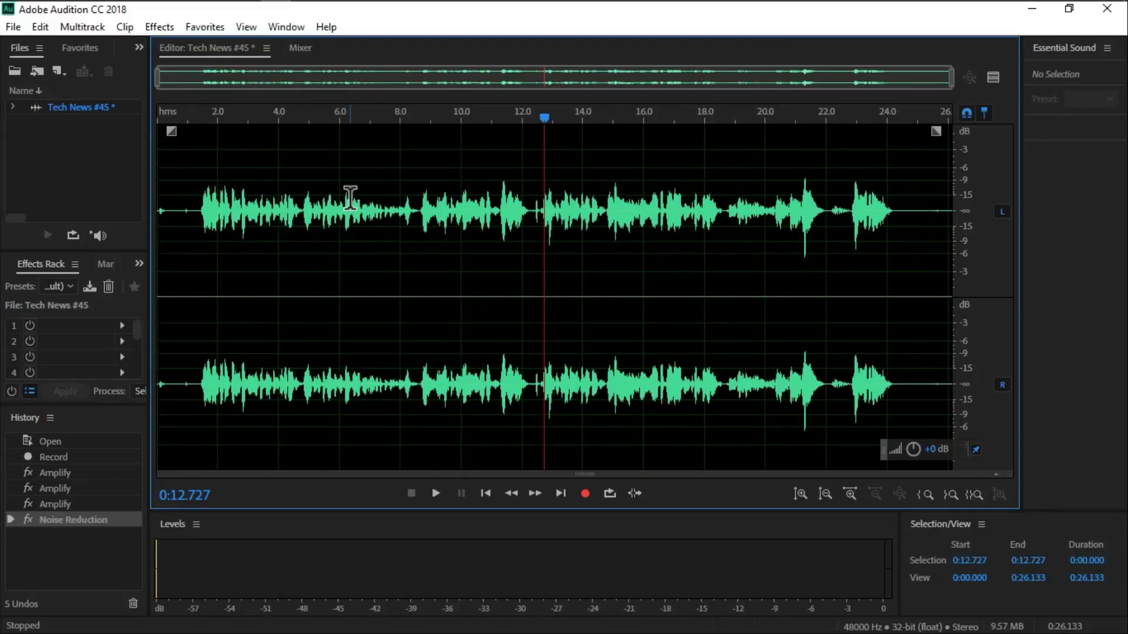
left_click_drag(903, 210, 924, 214)
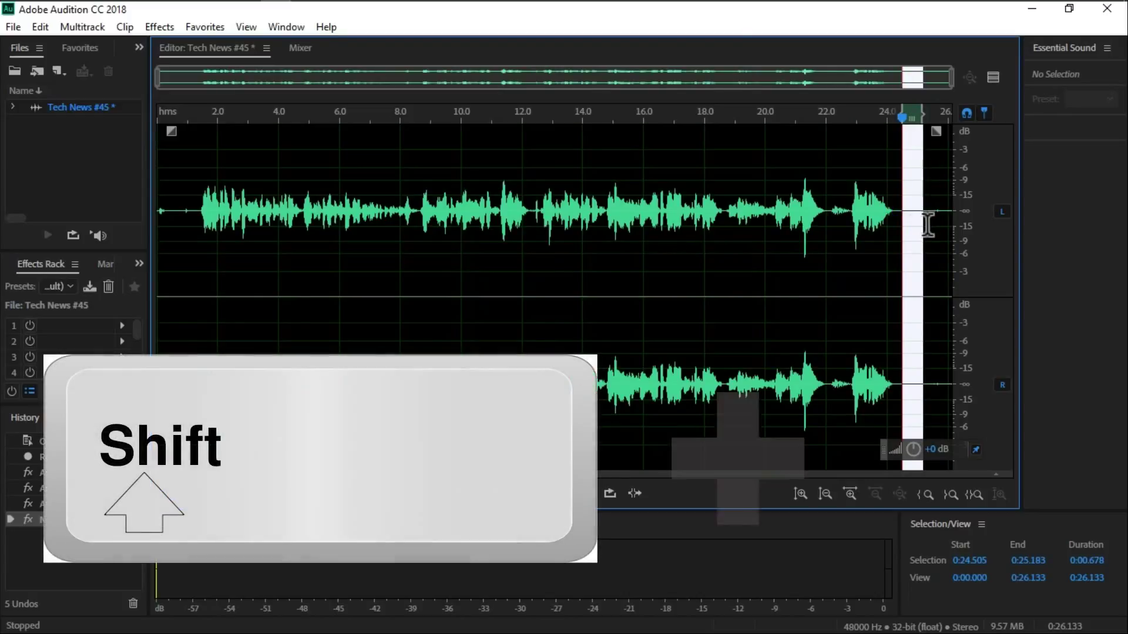
key("shift+p")
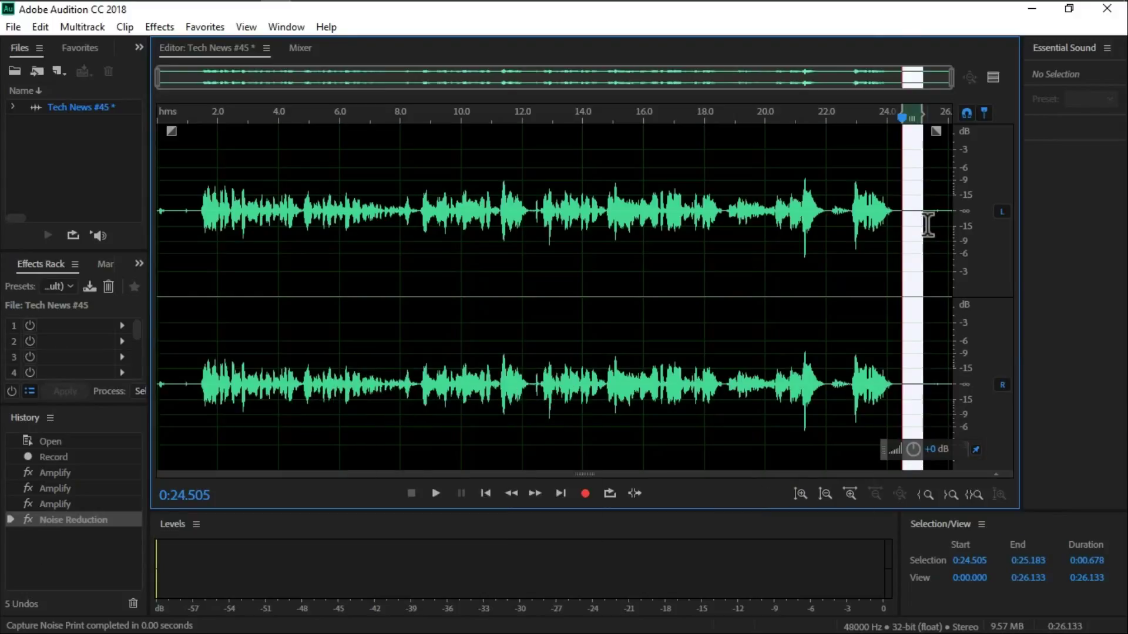
Open Noise Reduction for the entire recording, close it without applying, and clear the selection.
key("ctrl+a")
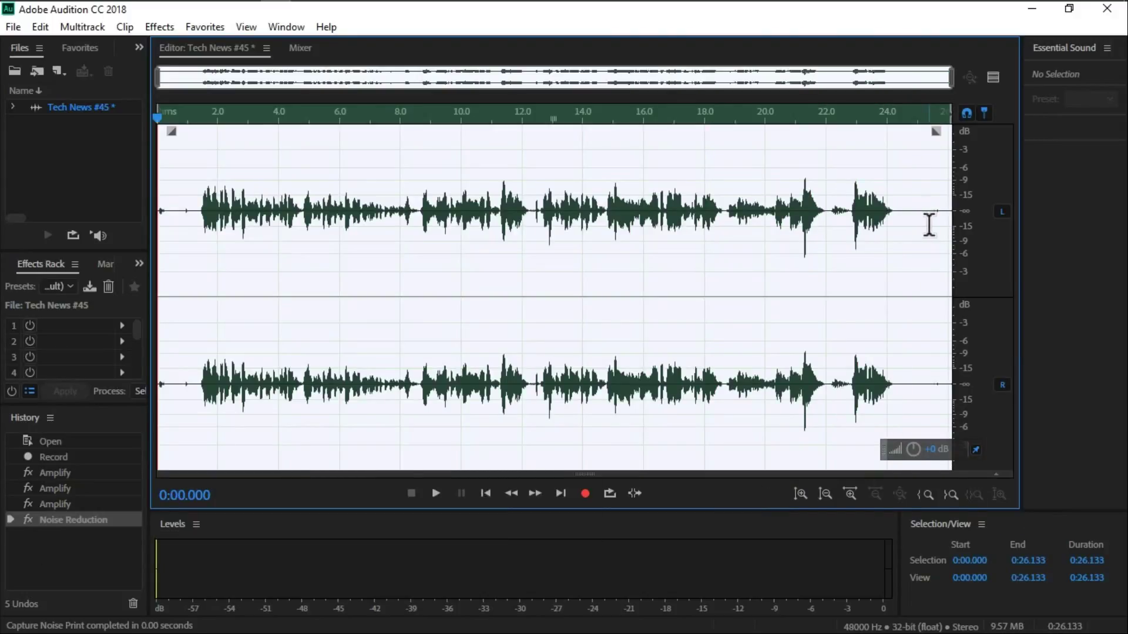
key("ctrl+shift+p")
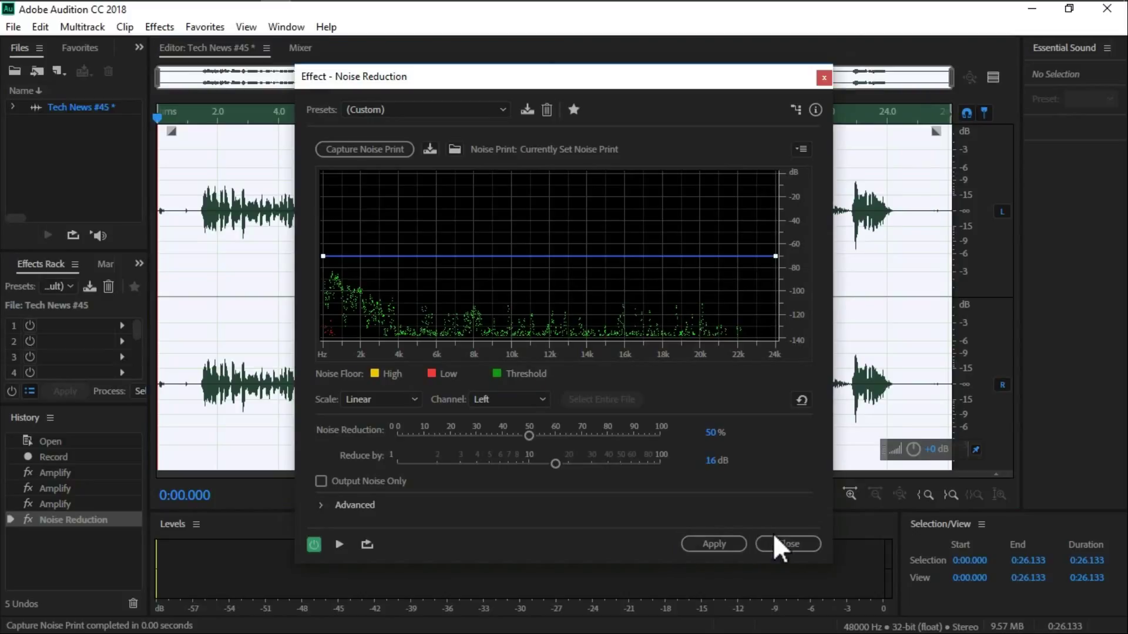
left_click(795, 544)
left_click(392, 297)
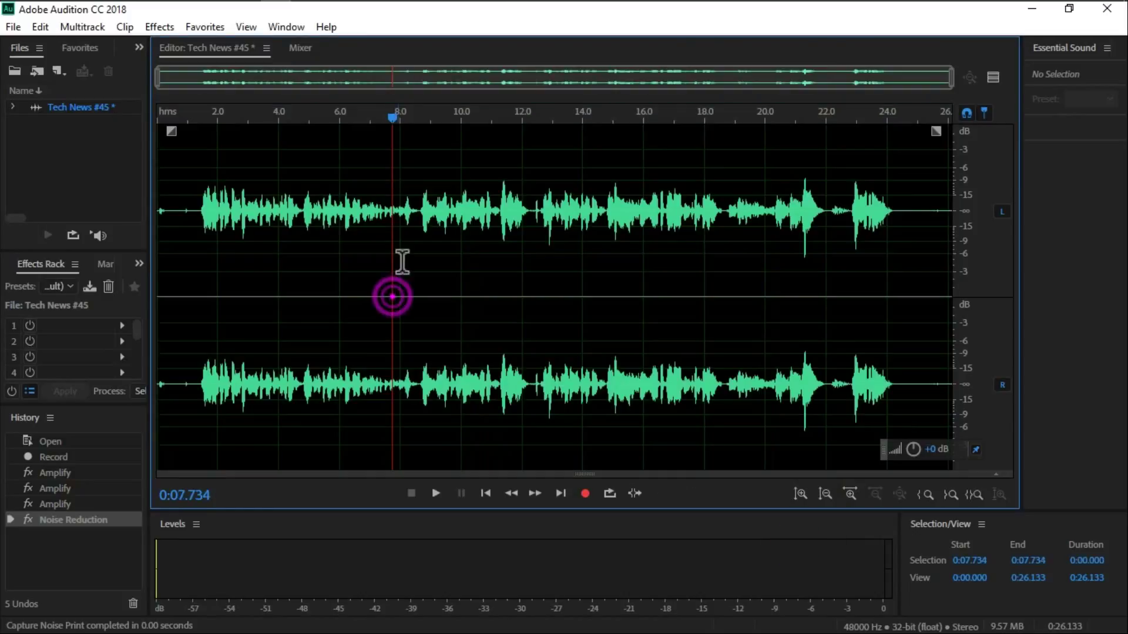
left_click(902, 214)
left_click_drag(911, 222, 918, 244)
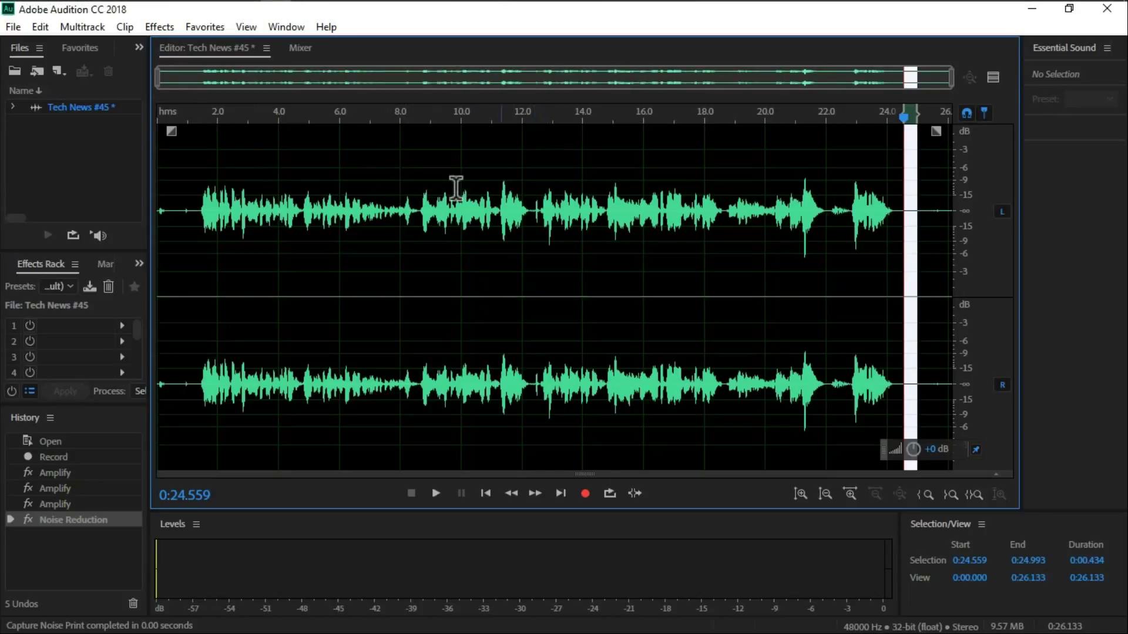
left_click(400, 182)
left_click(744, 154)
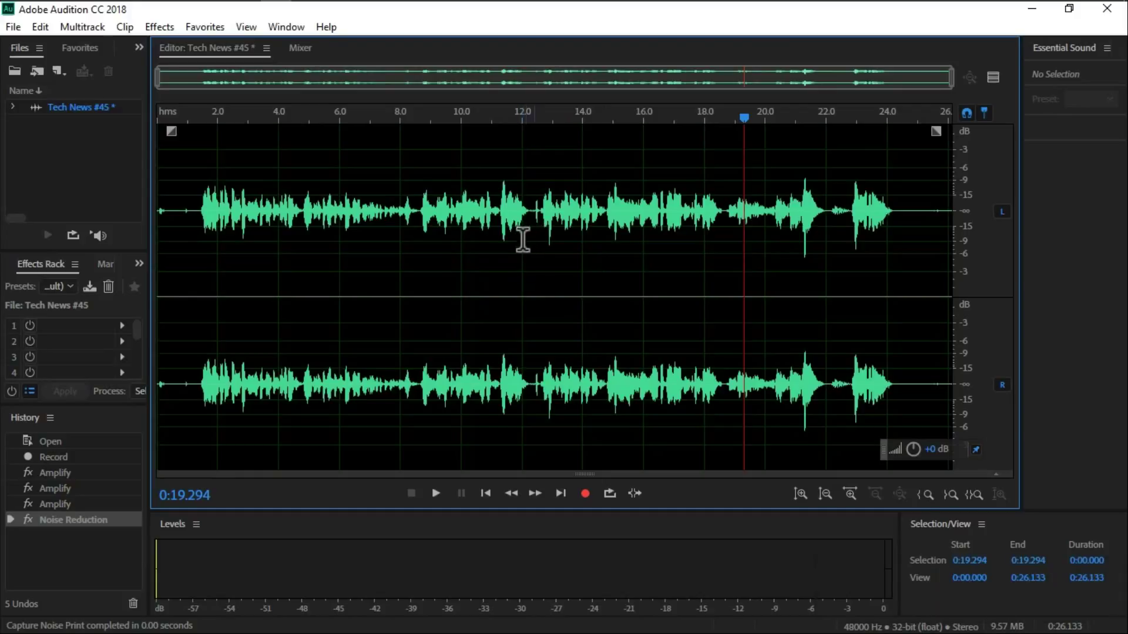
Examine the waveform around 12.02 seconds down to its individual samples, and inspect the neighbouring passages up to the full recording.
scroll(526, 247, "up", 10)
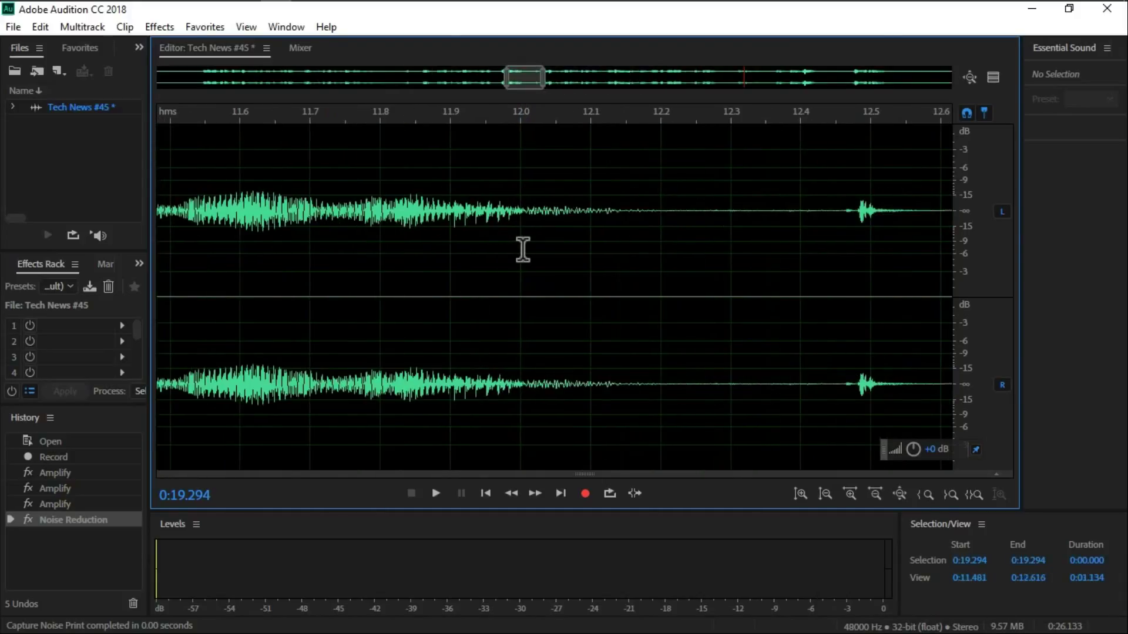
scroll(537, 263, "up", 15)
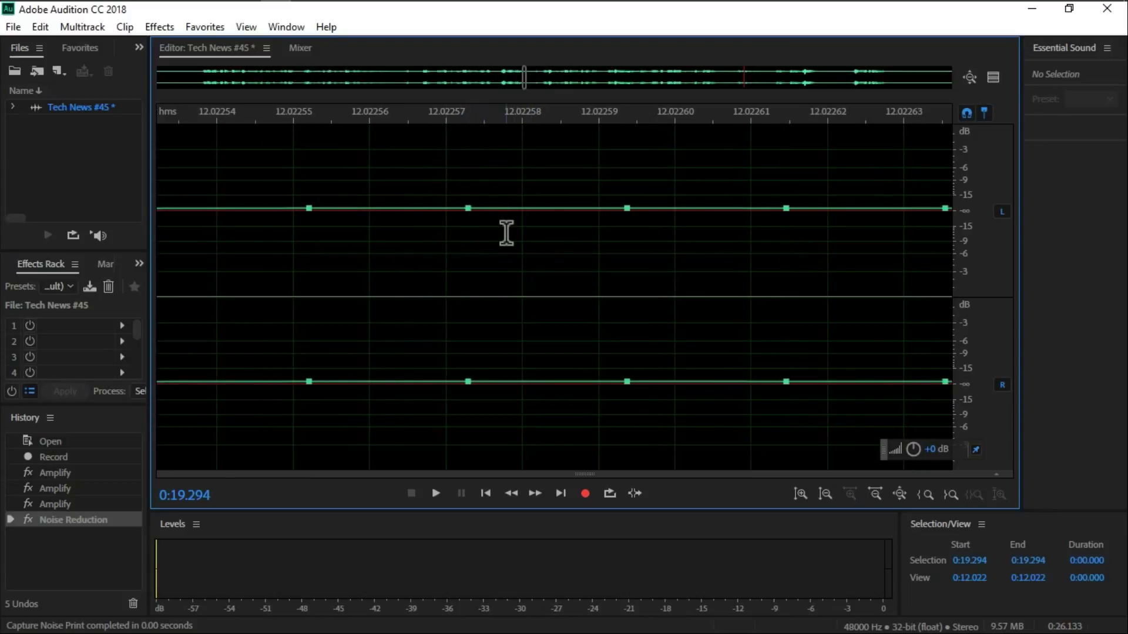
scroll(511, 226, "down", 10)
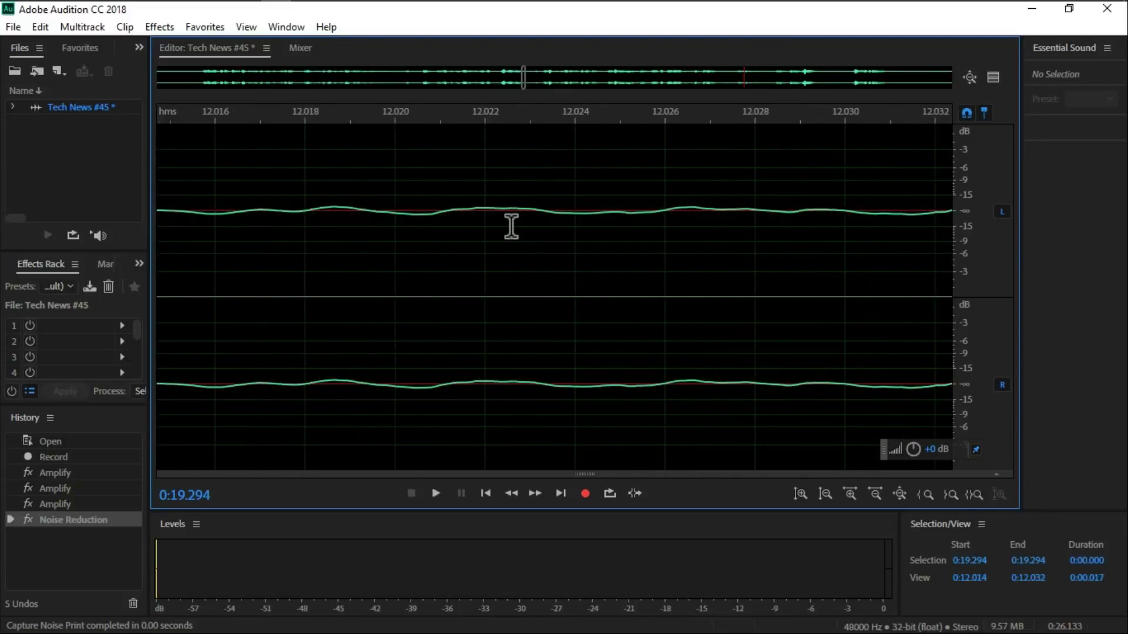
scroll(511, 226, "down", 8)
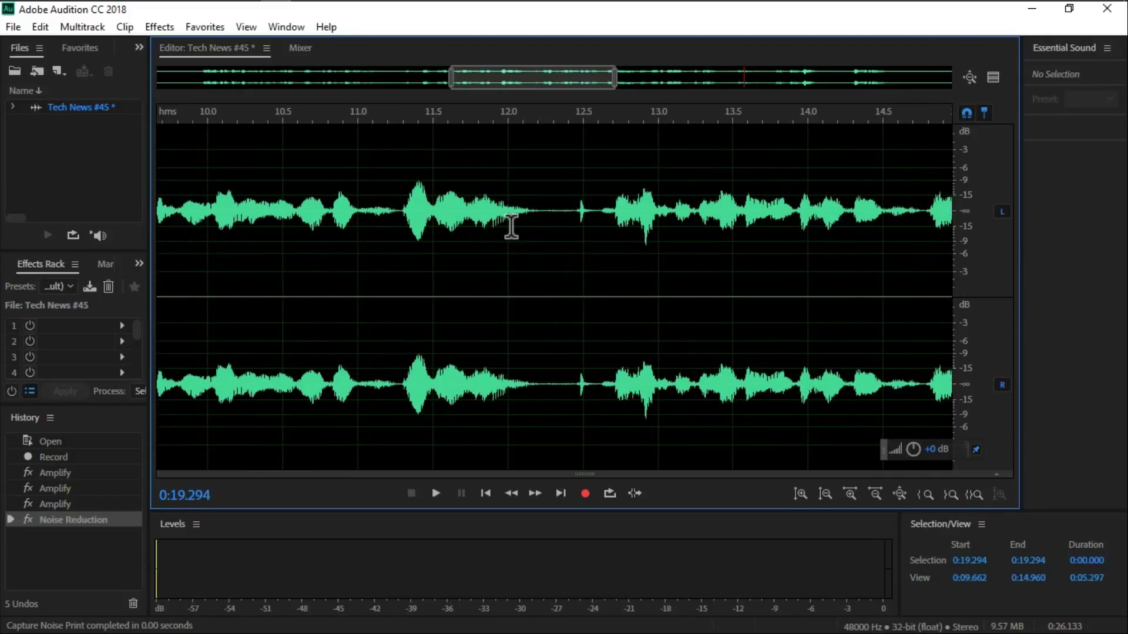
left_click_drag(564, 78, 474, 156)
scroll(473, 156, "down", 6)
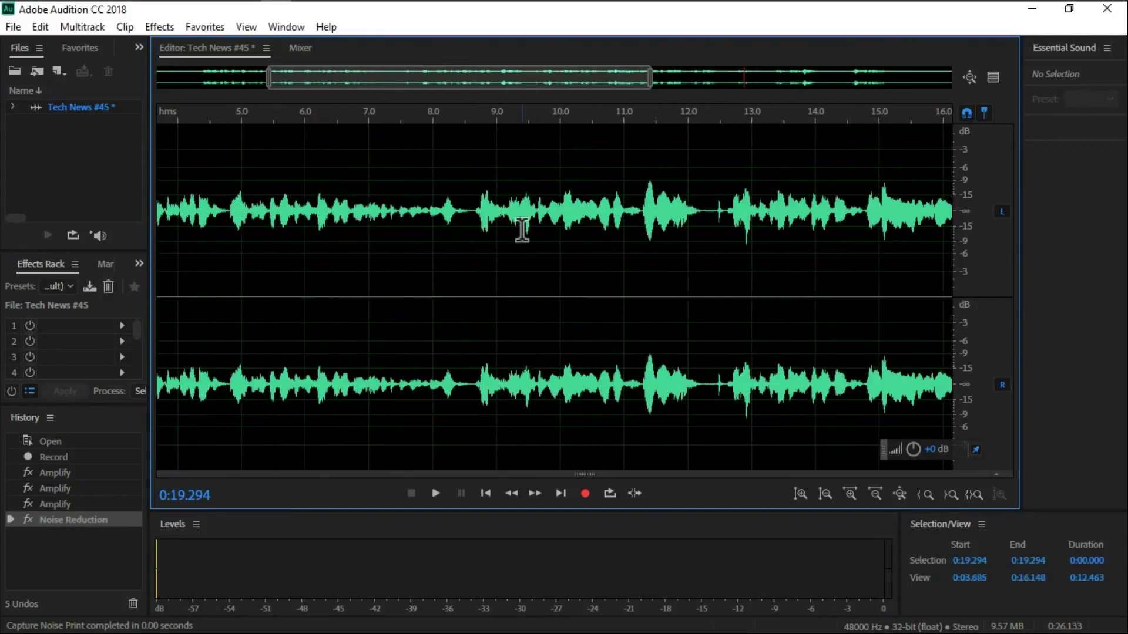
scroll(624, 171, "up", 6)
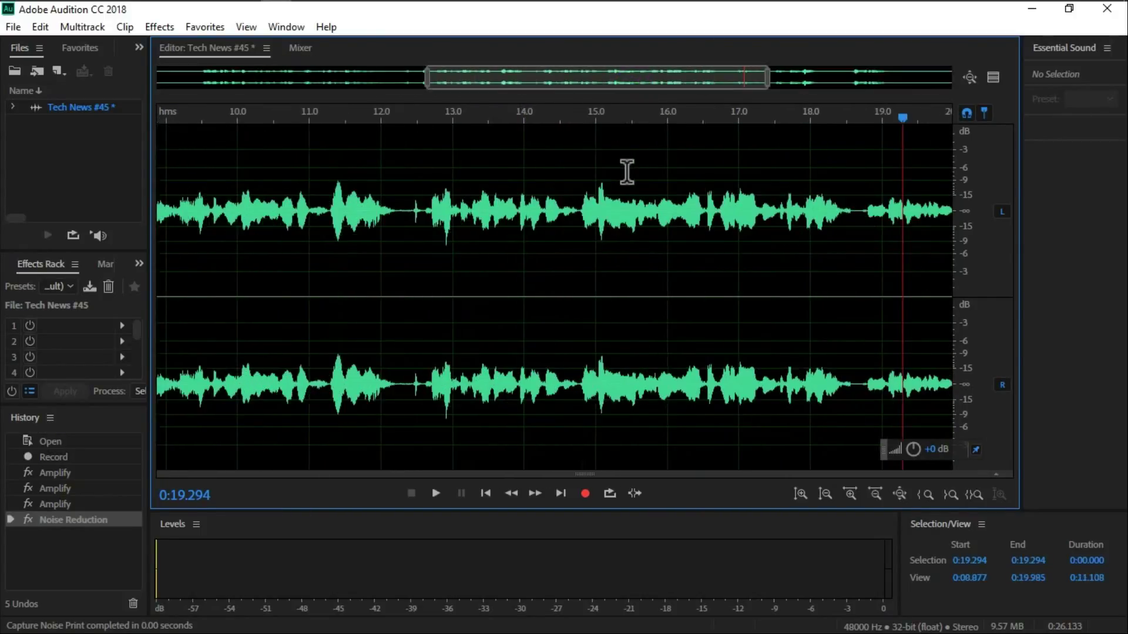
left_click_drag(653, 72, 559, 51)
scroll(599, 182, "down", 6)
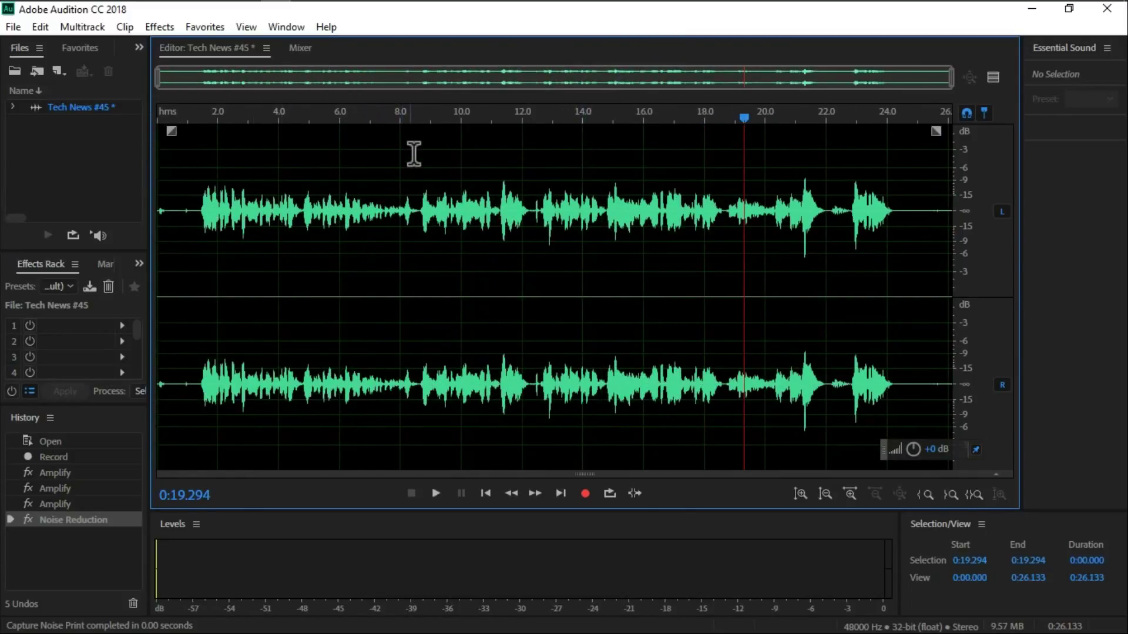
Delete the passage near the end of the recording from 0:22.065 to 0:24.719.
scroll(764, 223, "up", 7)
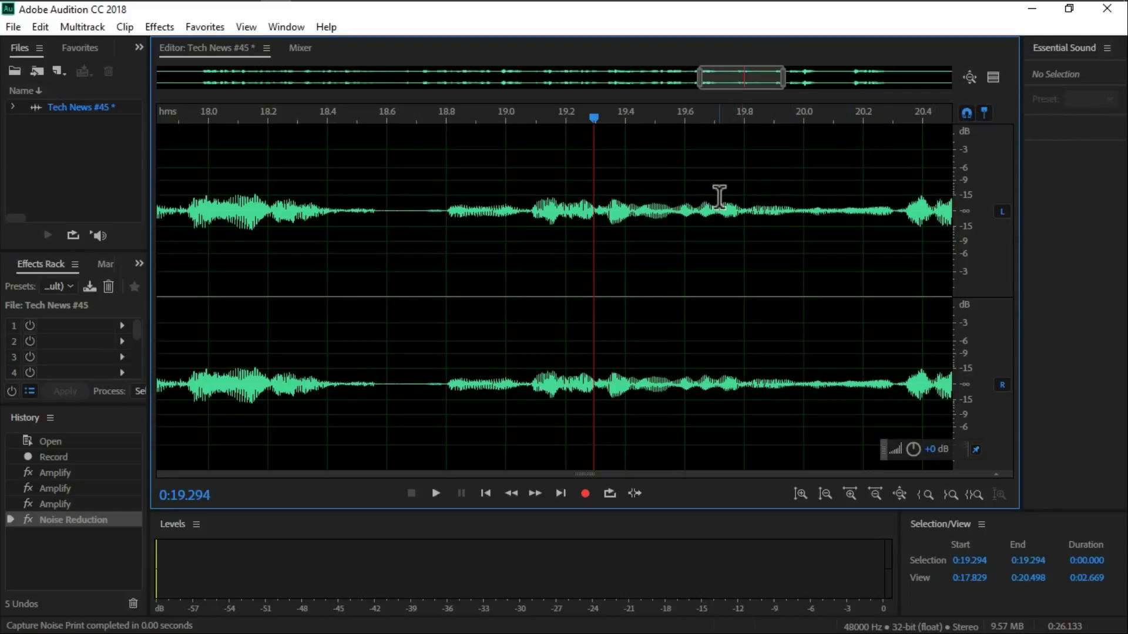
scroll(689, 274, "down", 5)
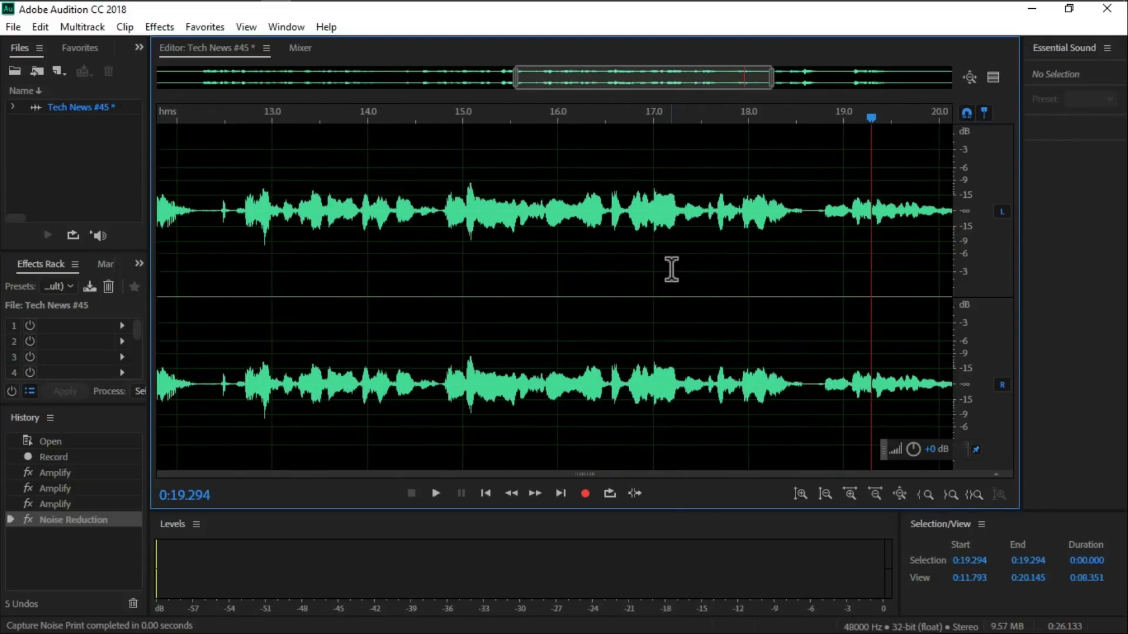
left_click_drag(661, 76, 911, 125)
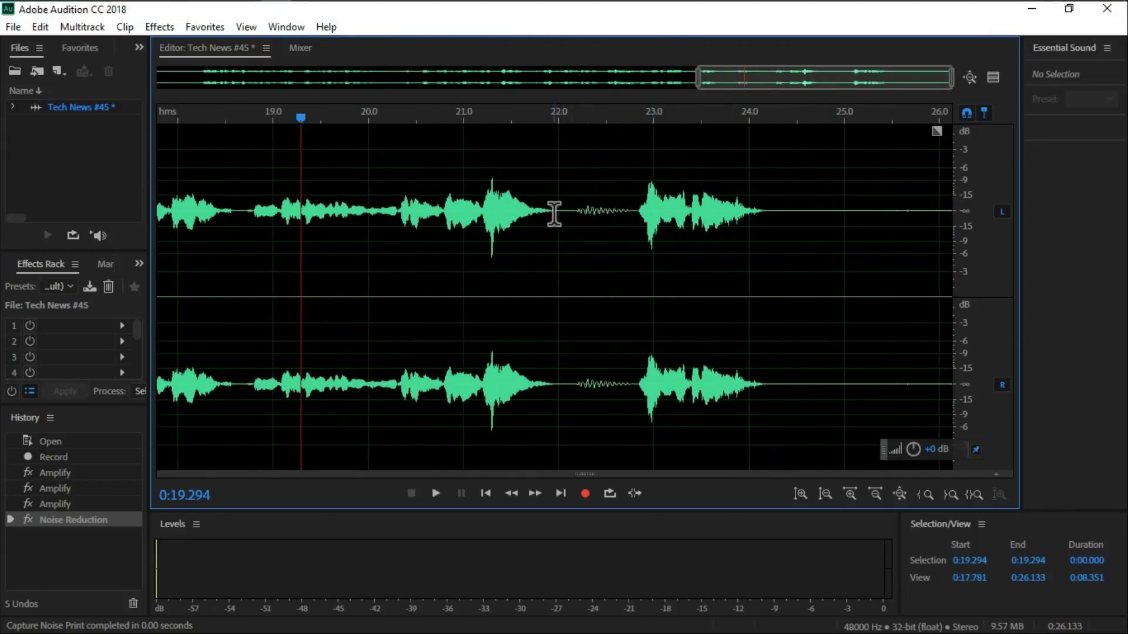
left_click_drag(565, 220, 818, 245)
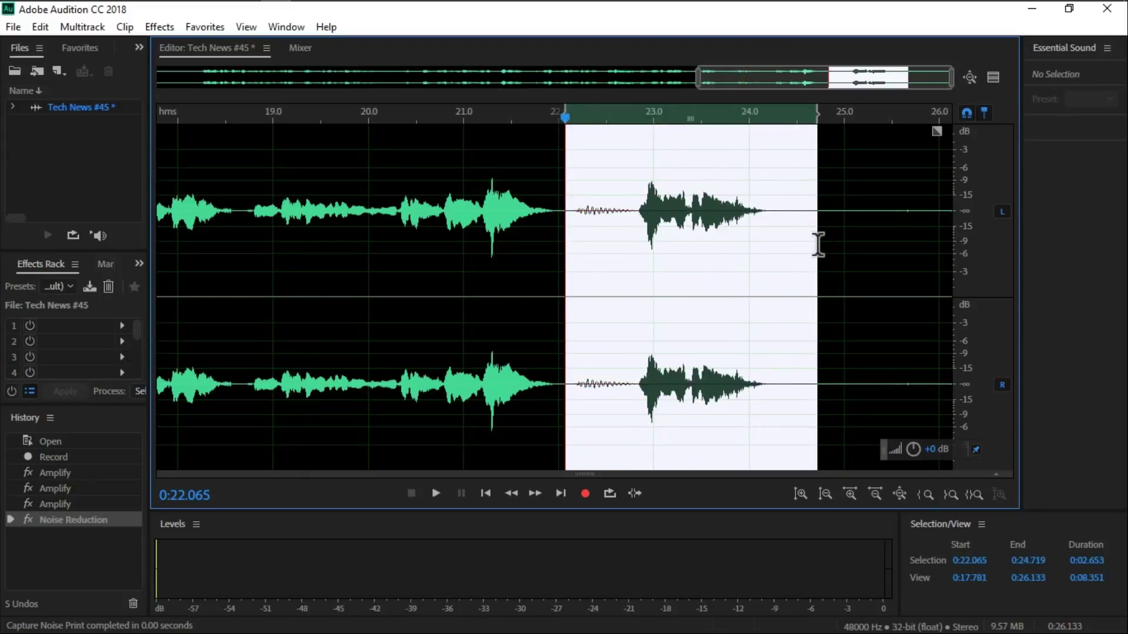
key("Delete")
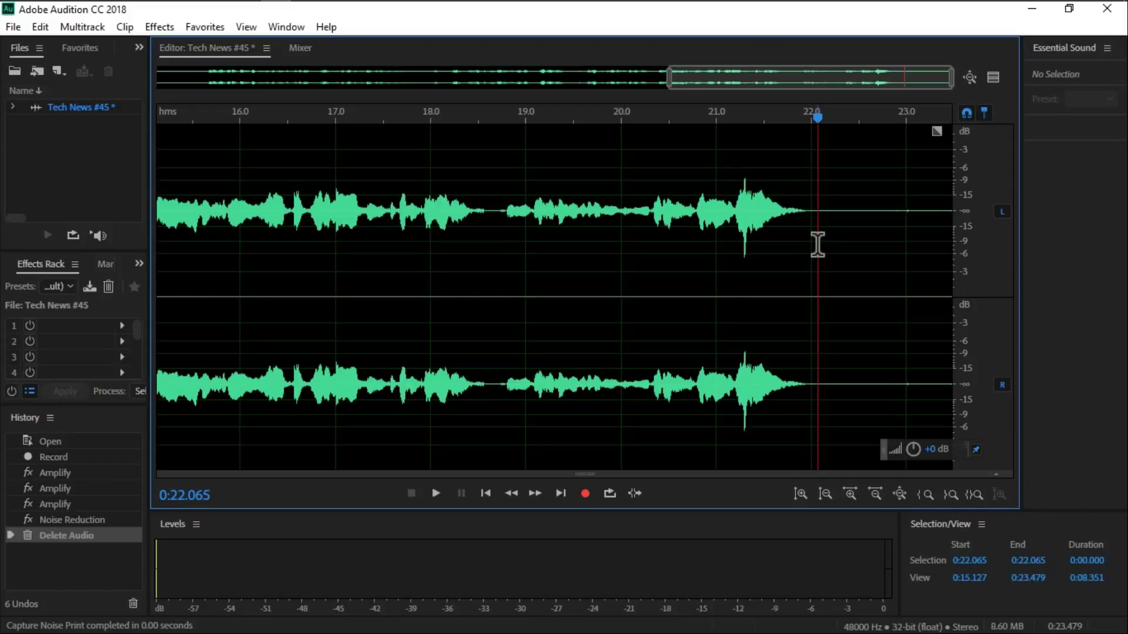
key("ctrl+z")
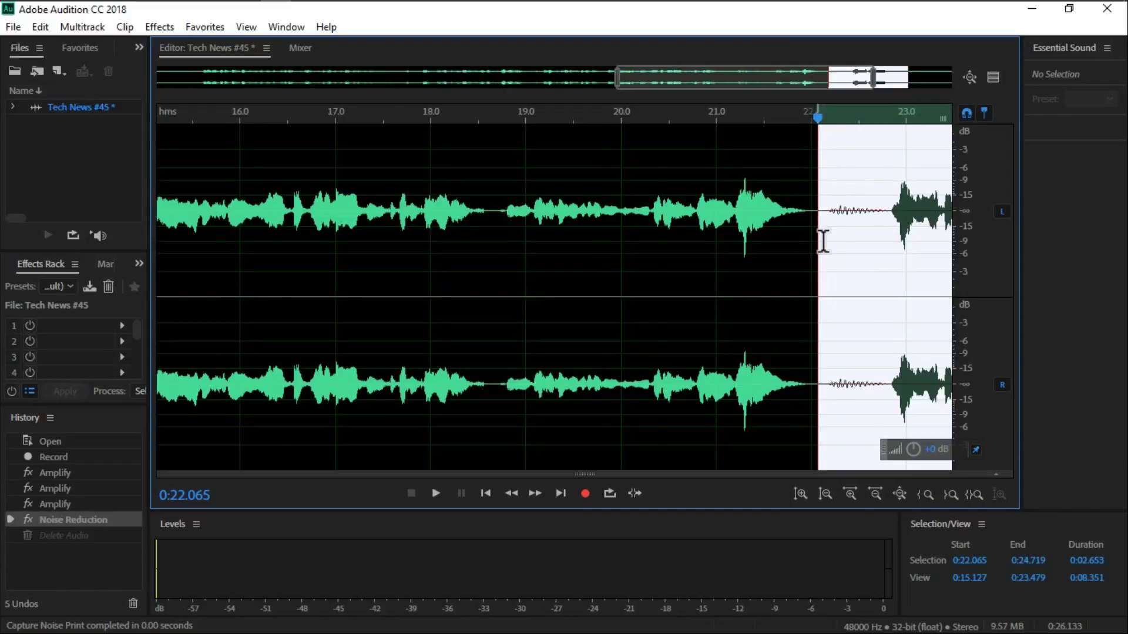
scroll(823, 241, "down", 2)
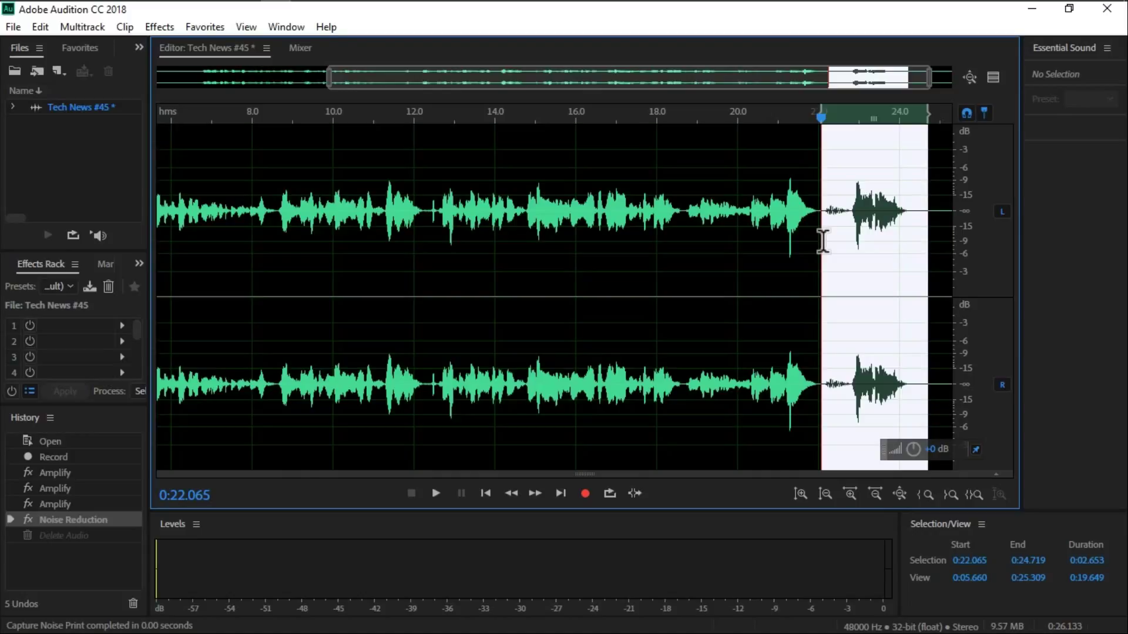
key("Delete")
scroll(894, 222, "up", 2)
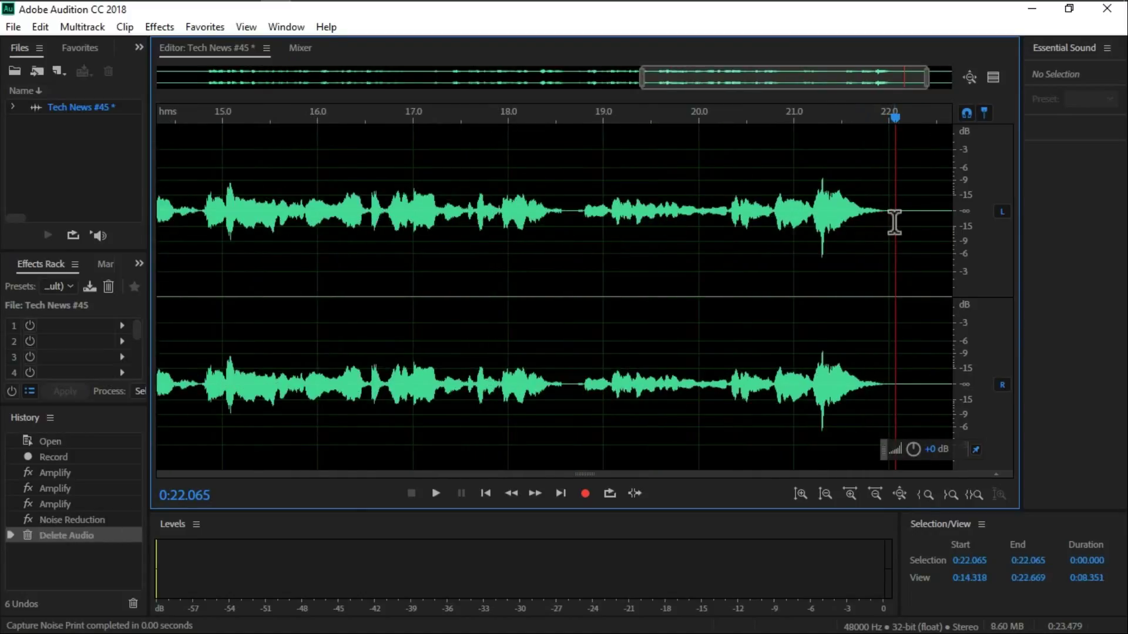
scroll(894, 222, "down", 3)
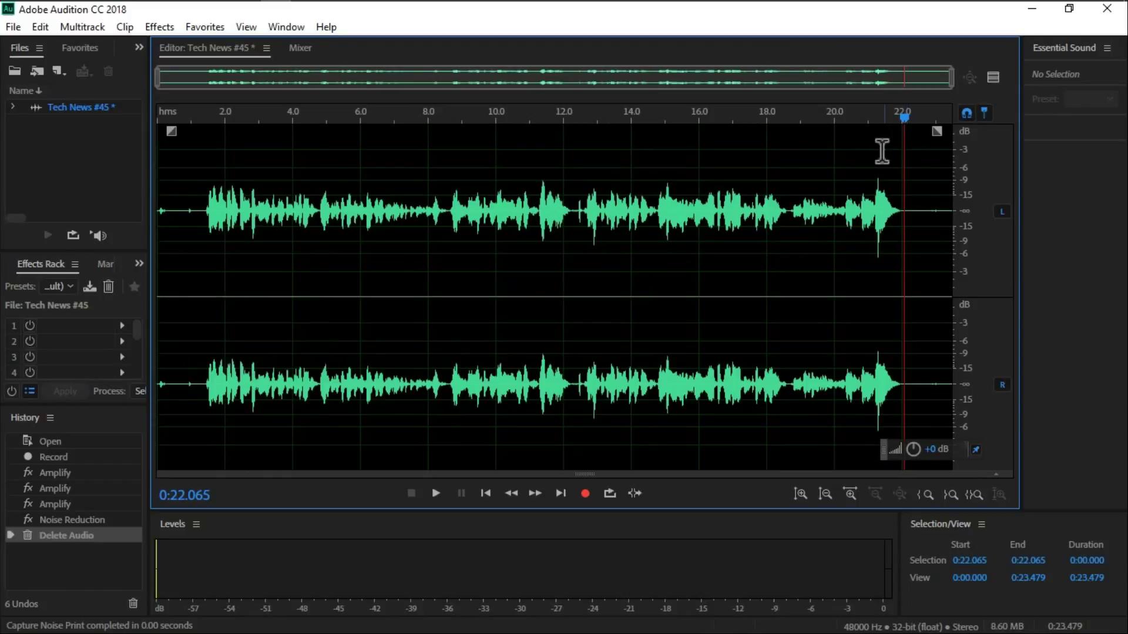
Trim the recording by deleting everything after 0:22.000 and the opening stretch up to 0:01.439.
left_click(911, 211)
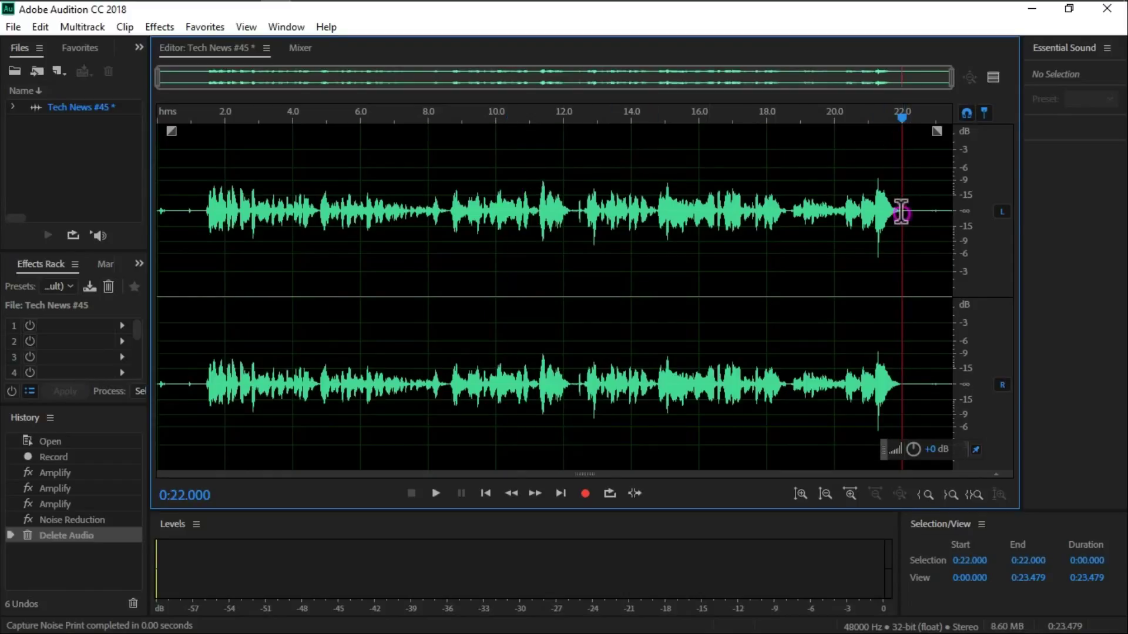
left_click_drag(901, 211, 1095, 247)
key("Delete")
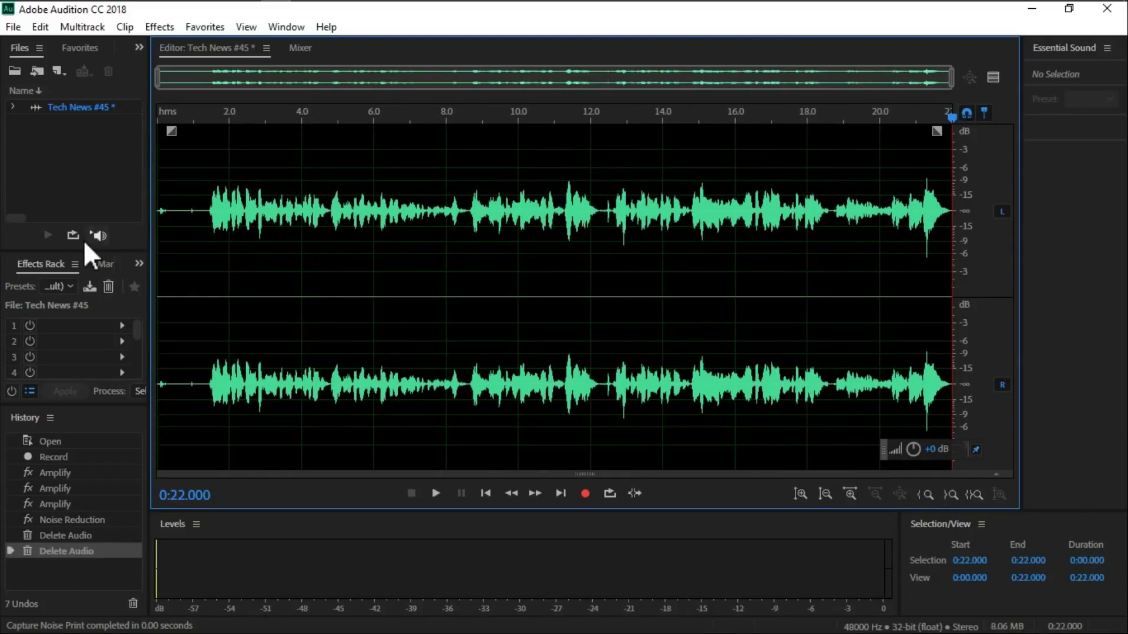
left_click_drag(207, 207, 158, 209)
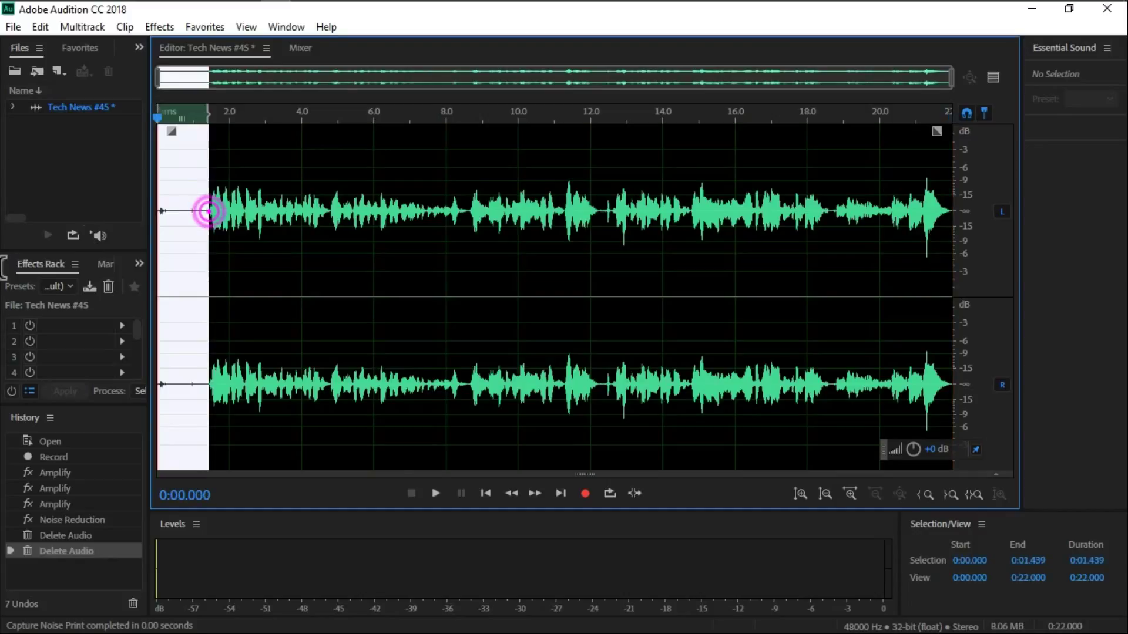
key("Delete")
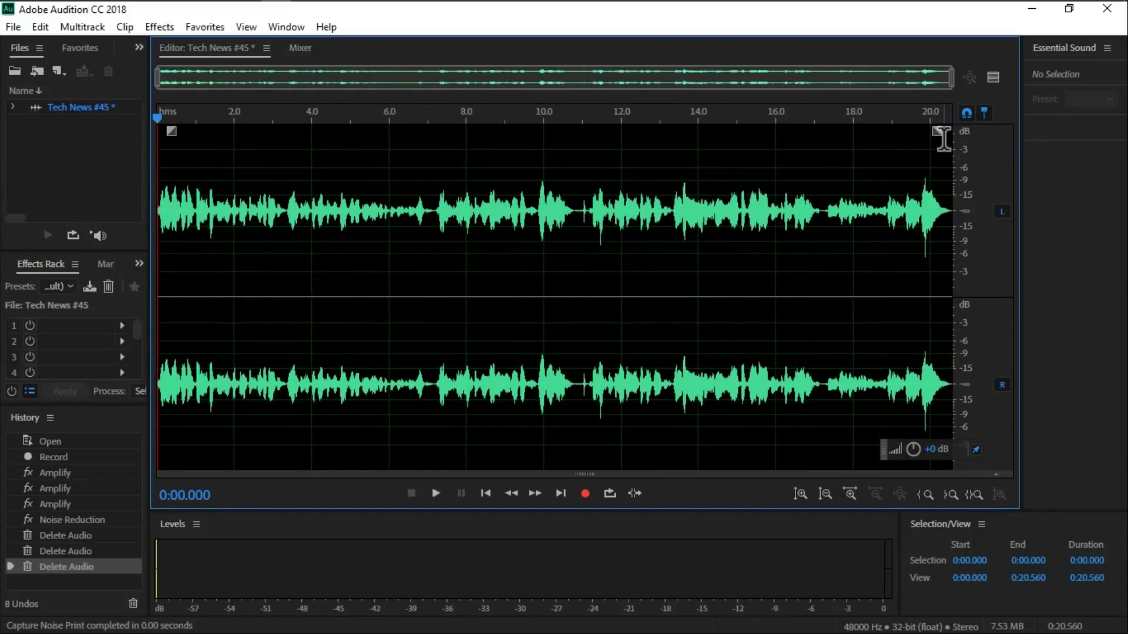
Add a short fade-out at the end of the recording and play the ending from 0:19.365.
left_click_drag(936, 136, 903, 131)
left_click(905, 121)
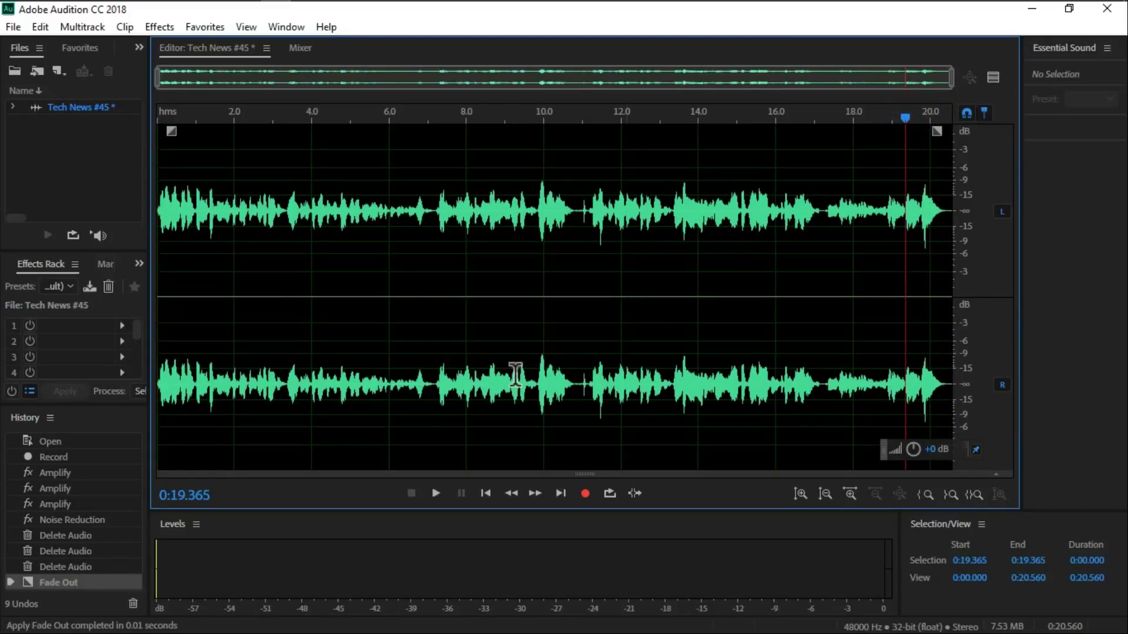
left_click(435, 493)
Add a short fade-in at the start of the recording and play the opening briefly from 0:00.000.
left_click_drag(171, 130, 188, 133)
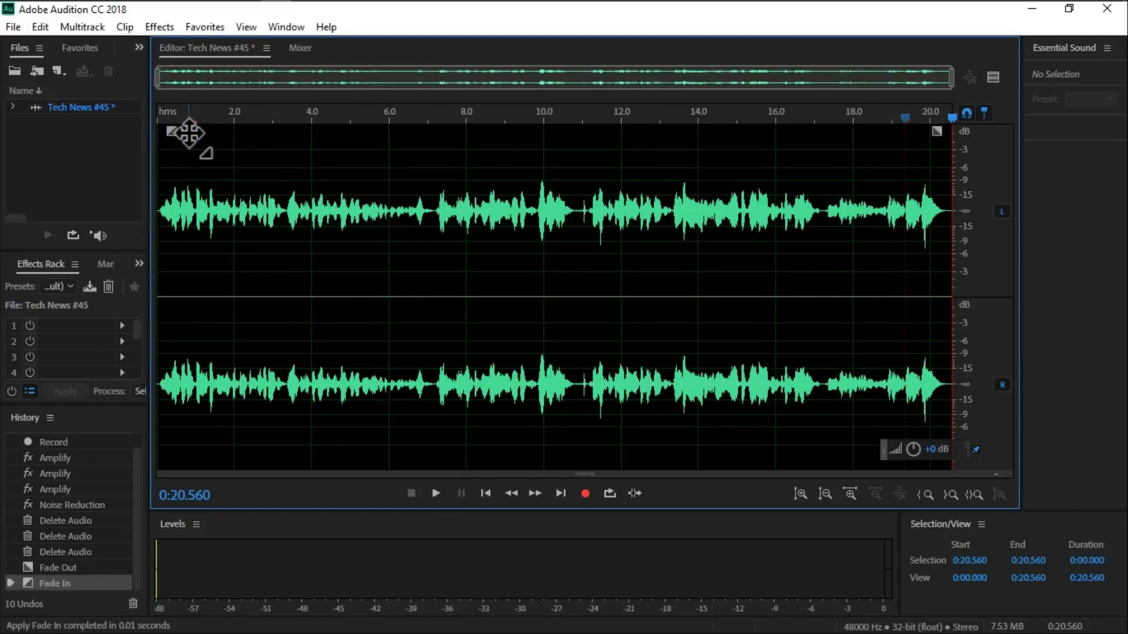
left_click(161, 110)
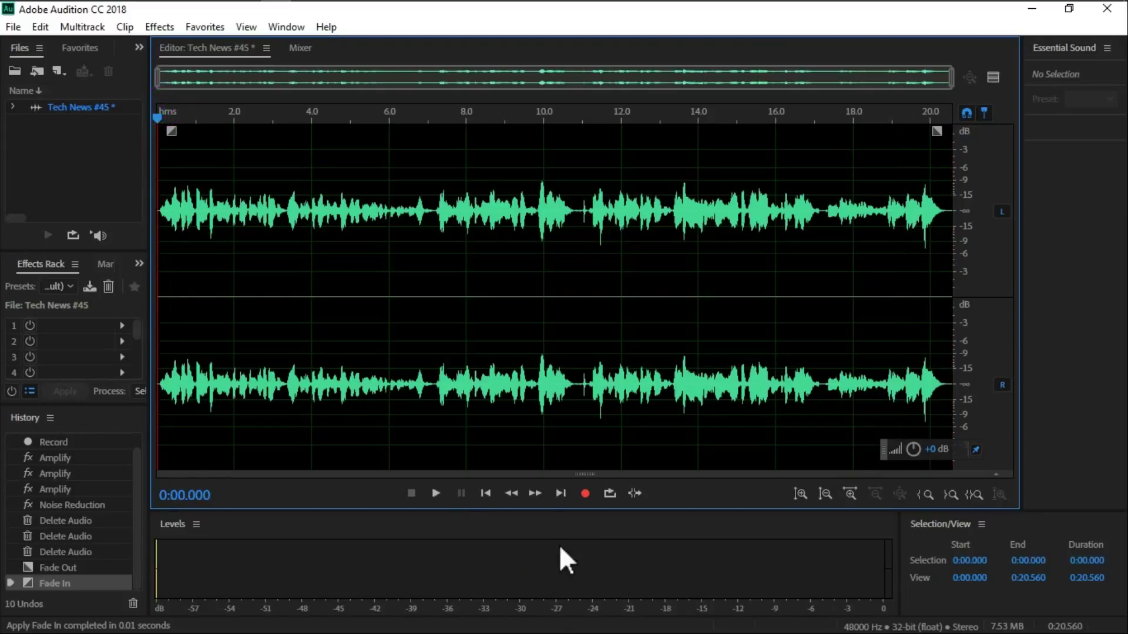
left_click(435, 493)
key("space")
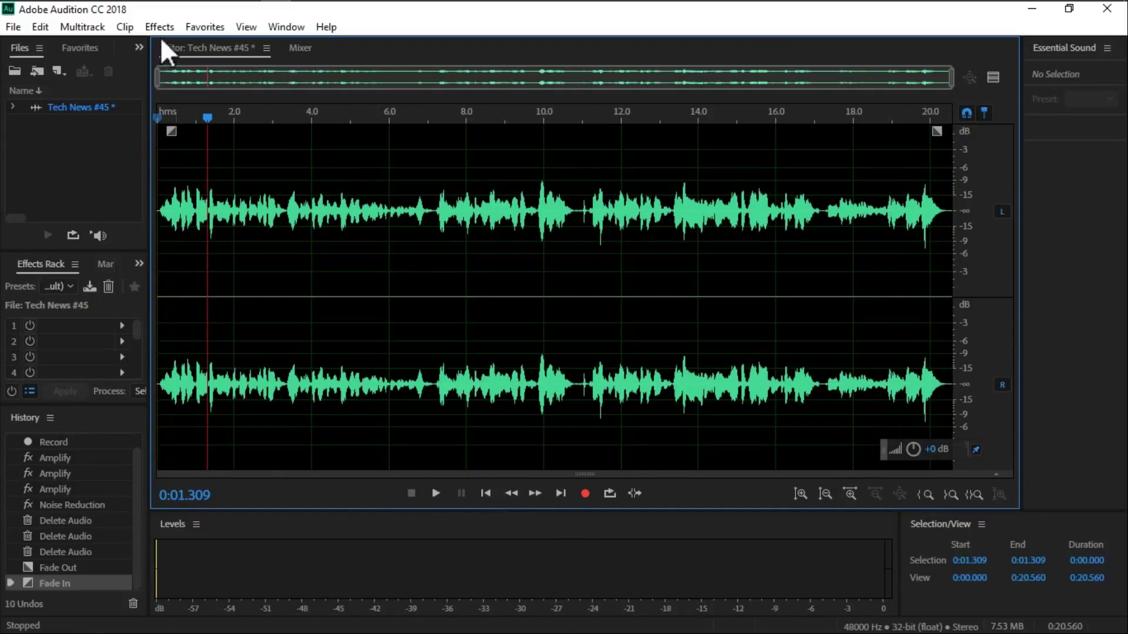
Reverse the entire recording, play its first few seconds, and clear the selection.
double_click(280, 246)
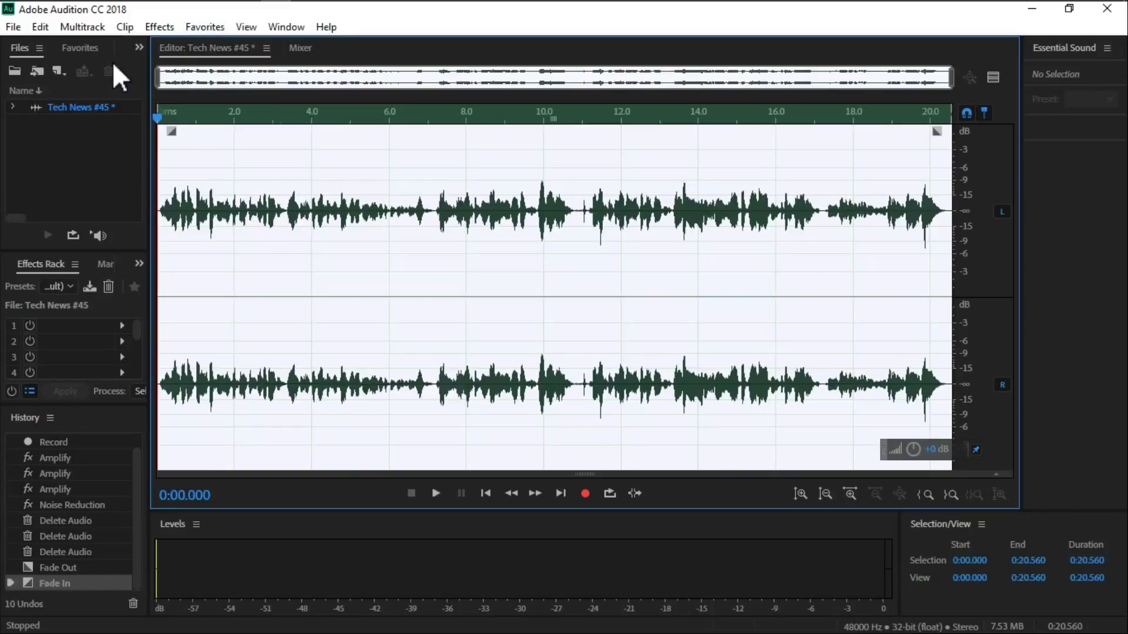
left_click(159, 26)
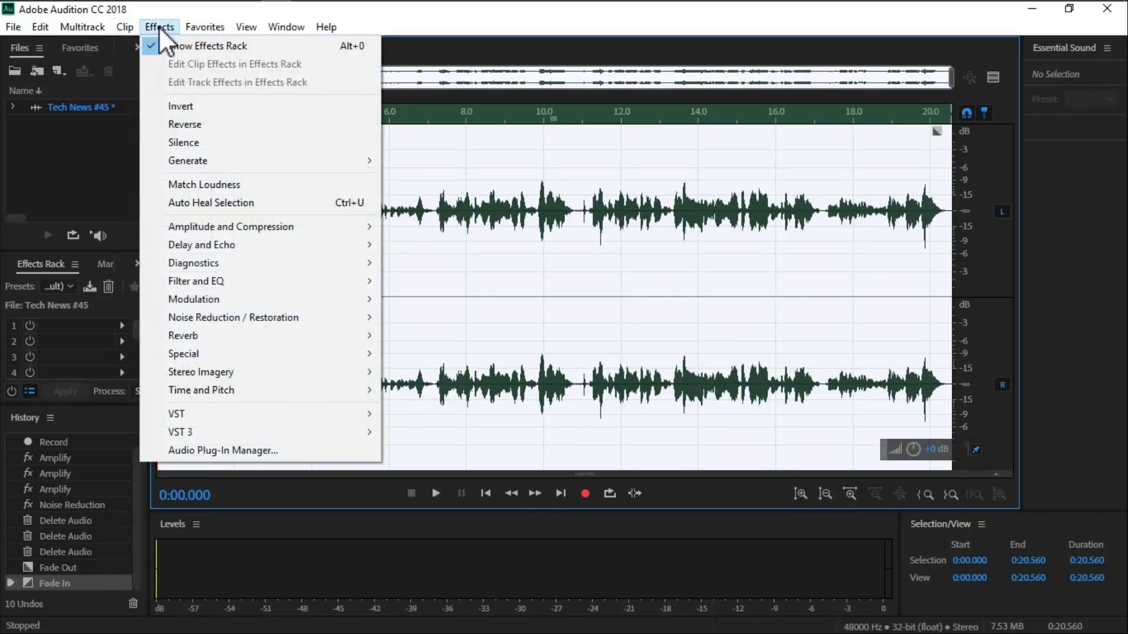
left_click(201, 122)
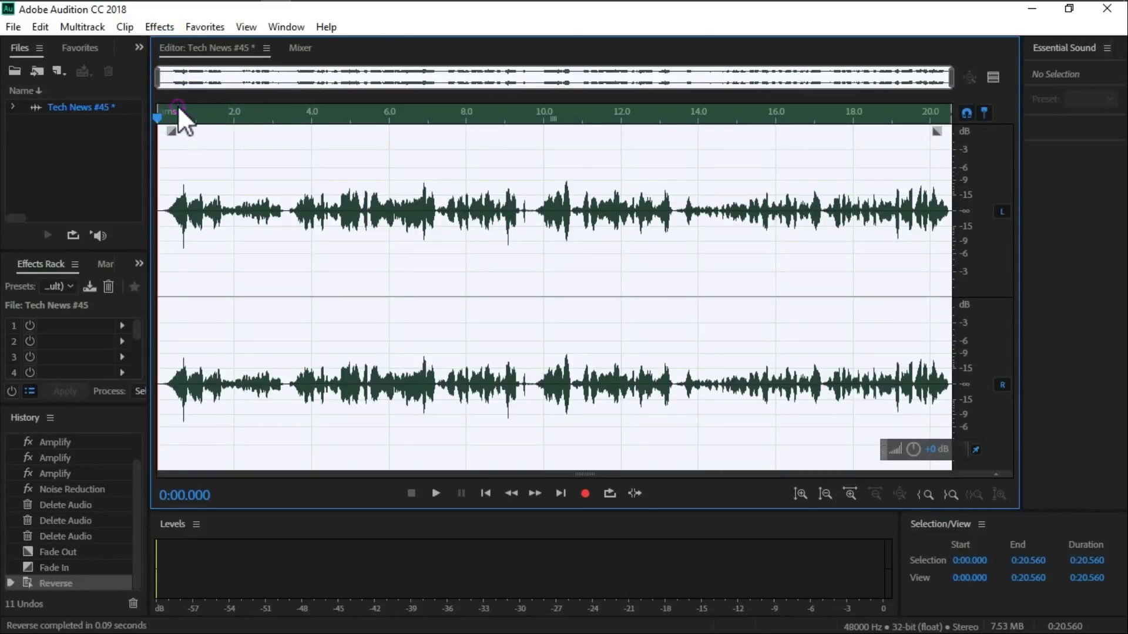
left_click(441, 495)
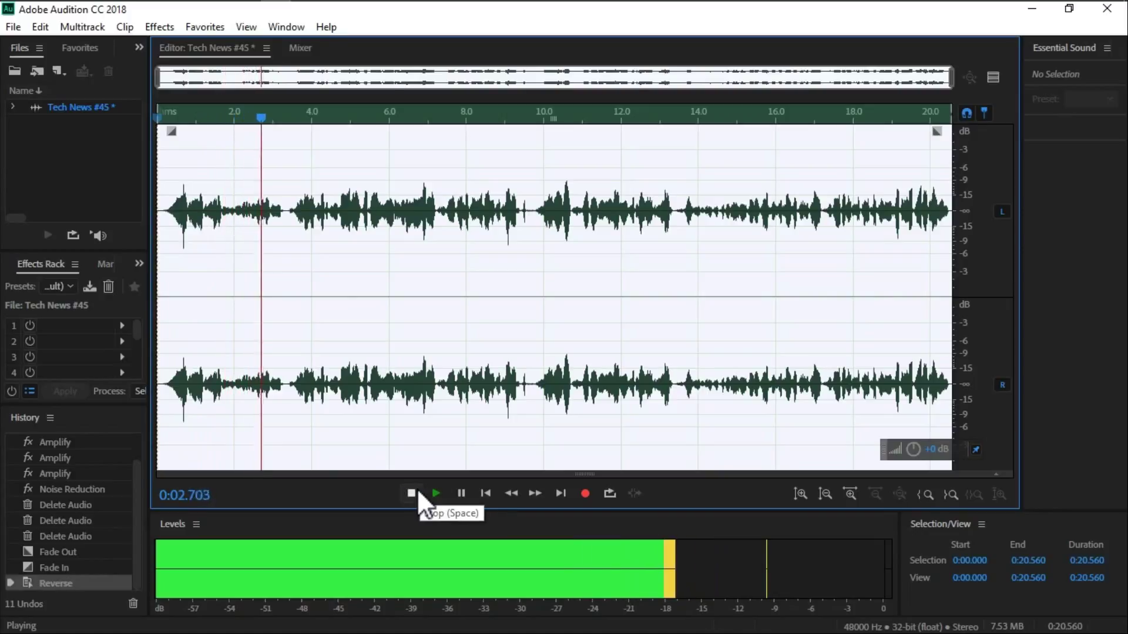
left_click(418, 492)
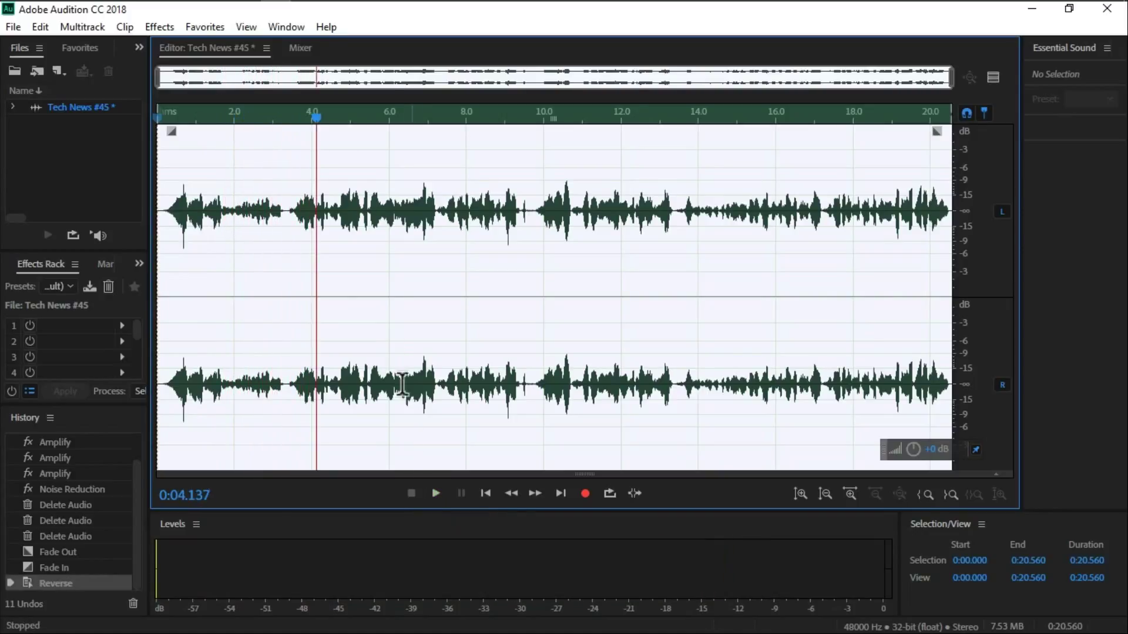
left_click(400, 171)
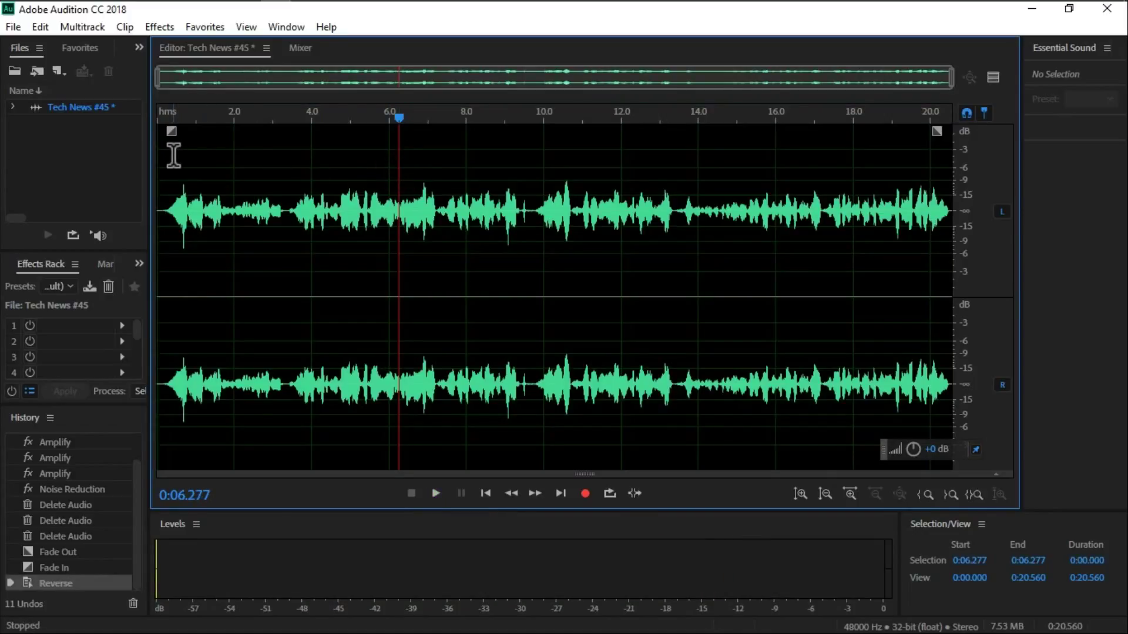
Undo the reversal and apply Invert twice to the entire recording.
left_click(168, 26)
left_click(184, 106)
left_click(517, 200)
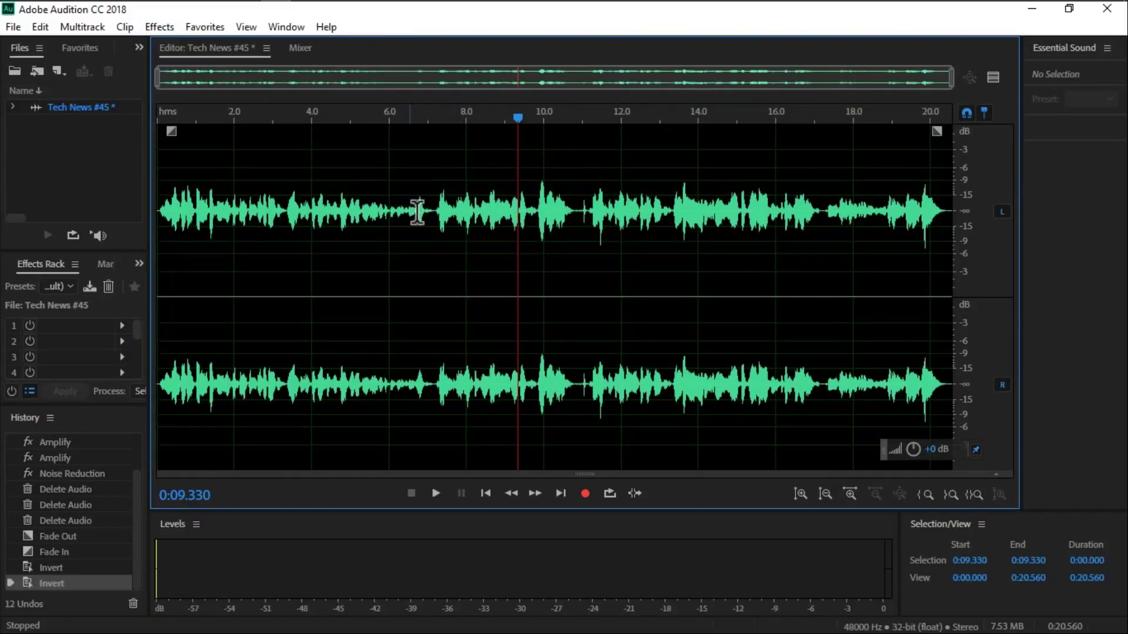
Play the recording from 0:09.330 and again from several points around five seconds, and stop playback.
scroll(435, 212, "up", 4)
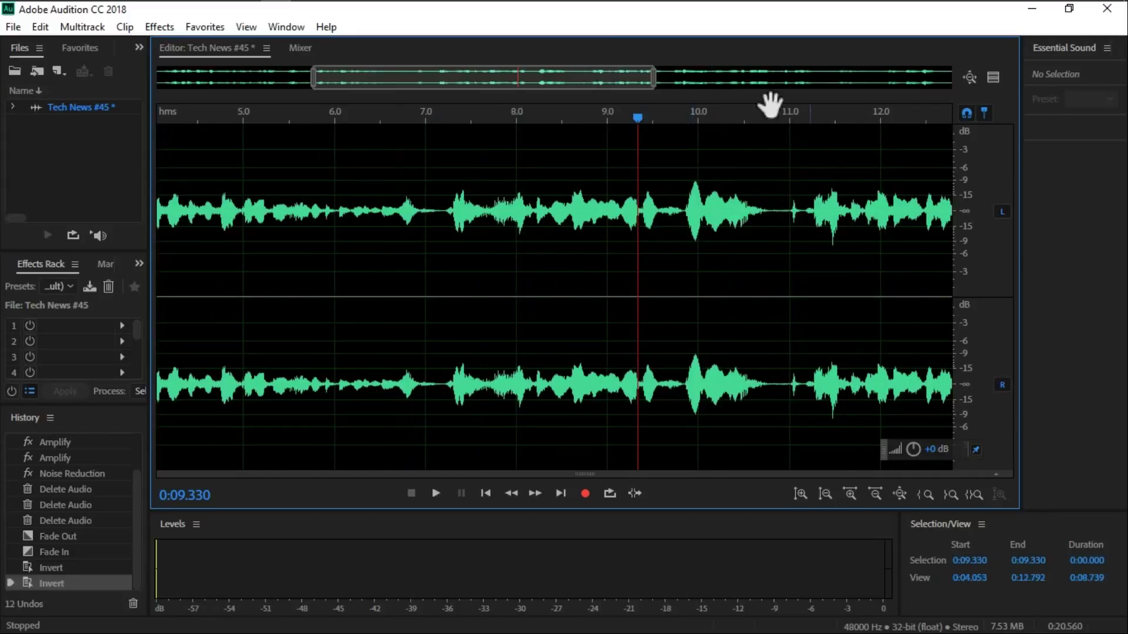
left_click(436, 494)
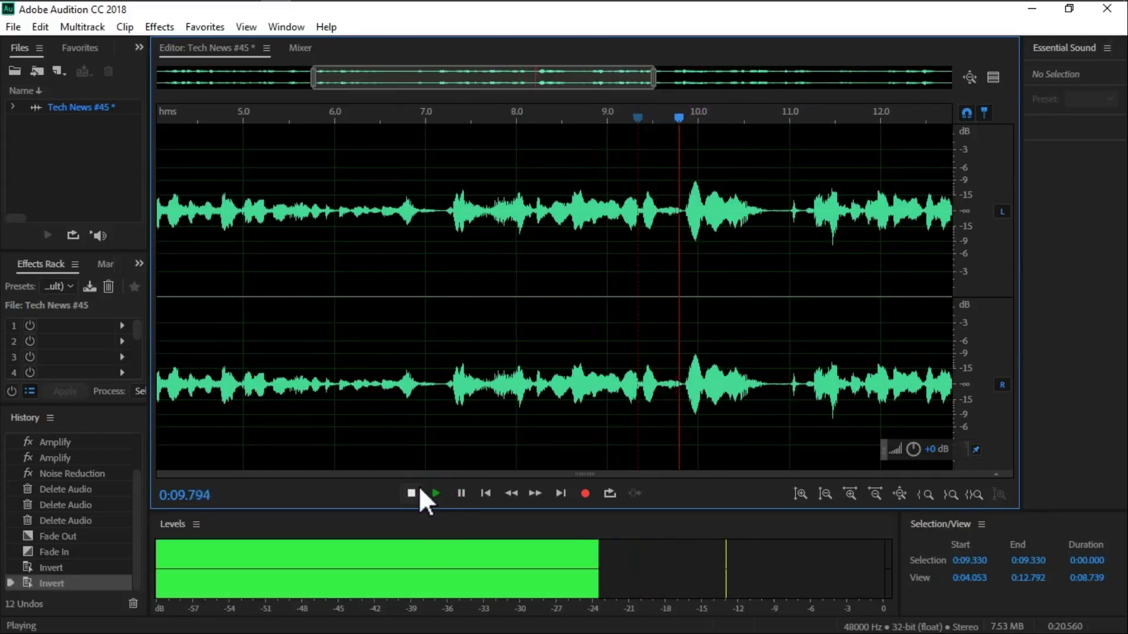
scroll(486, 423, "down", 3)
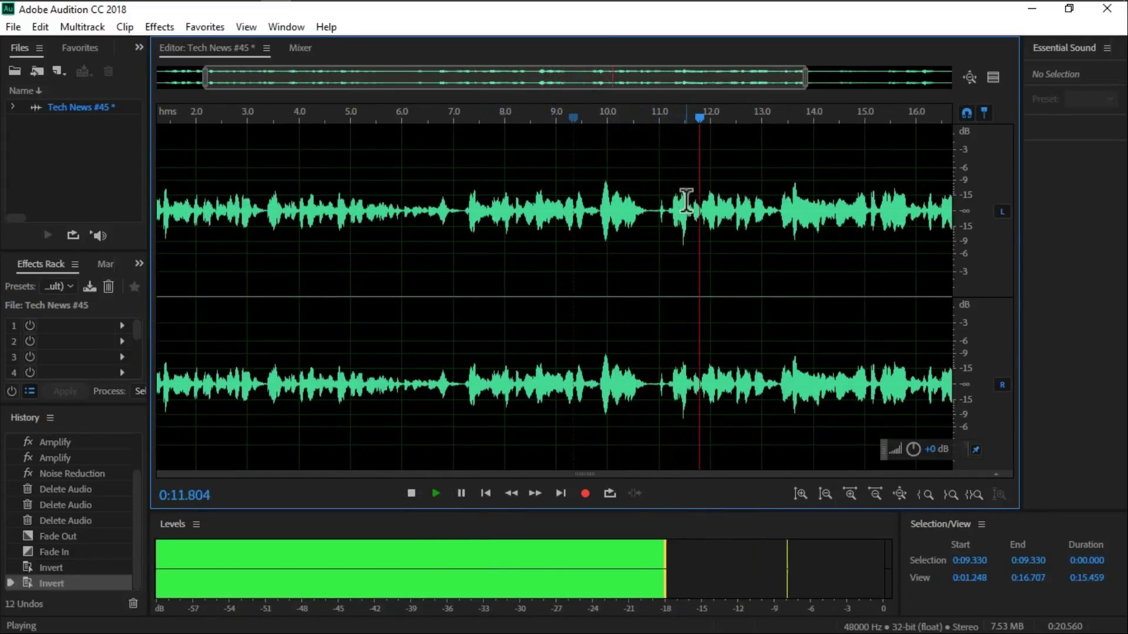
left_click(365, 120)
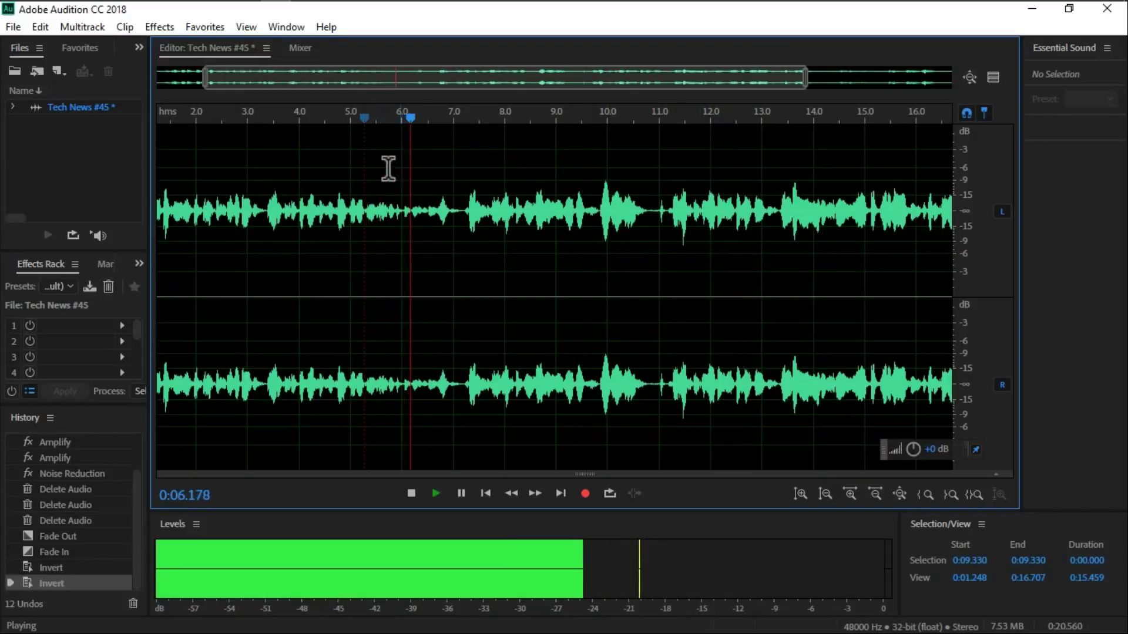
left_click(342, 125)
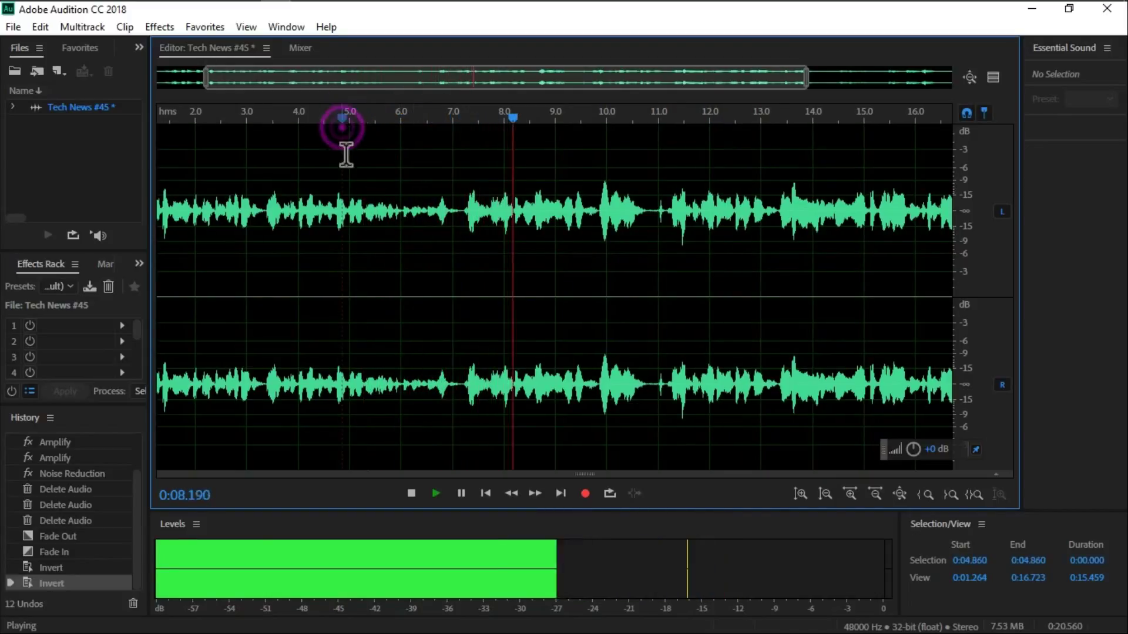
left_click(323, 108)
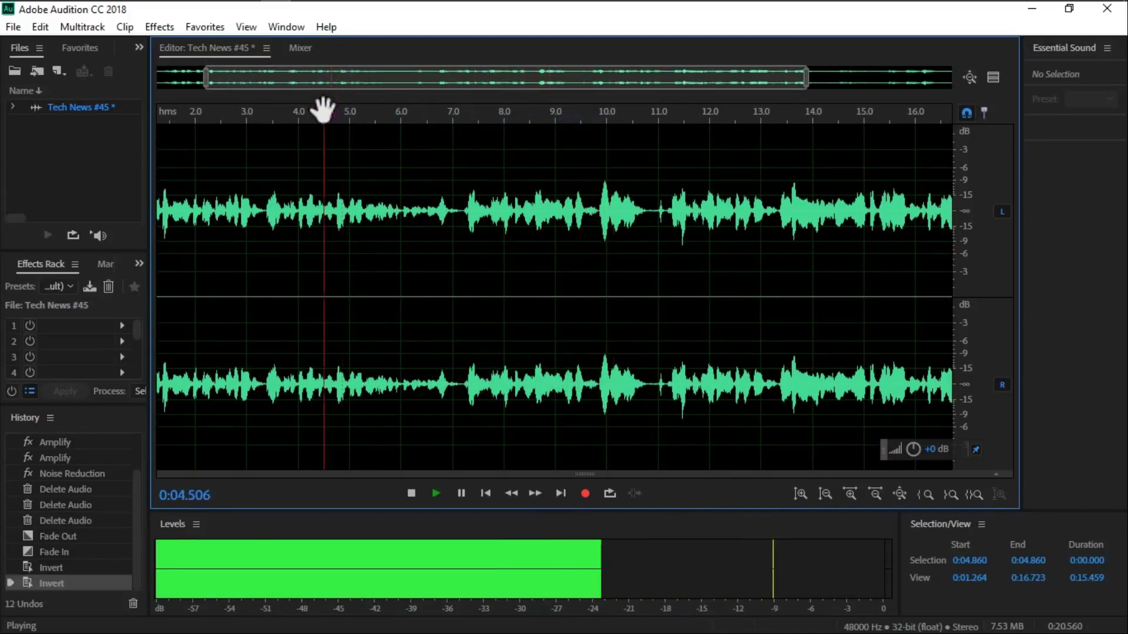
key("space")
Silence the passage between 0:05.270 and 0:06.277.
scroll(360, 219, "up", 2)
left_click(364, 212)
left_click_drag(364, 212, 456, 233)
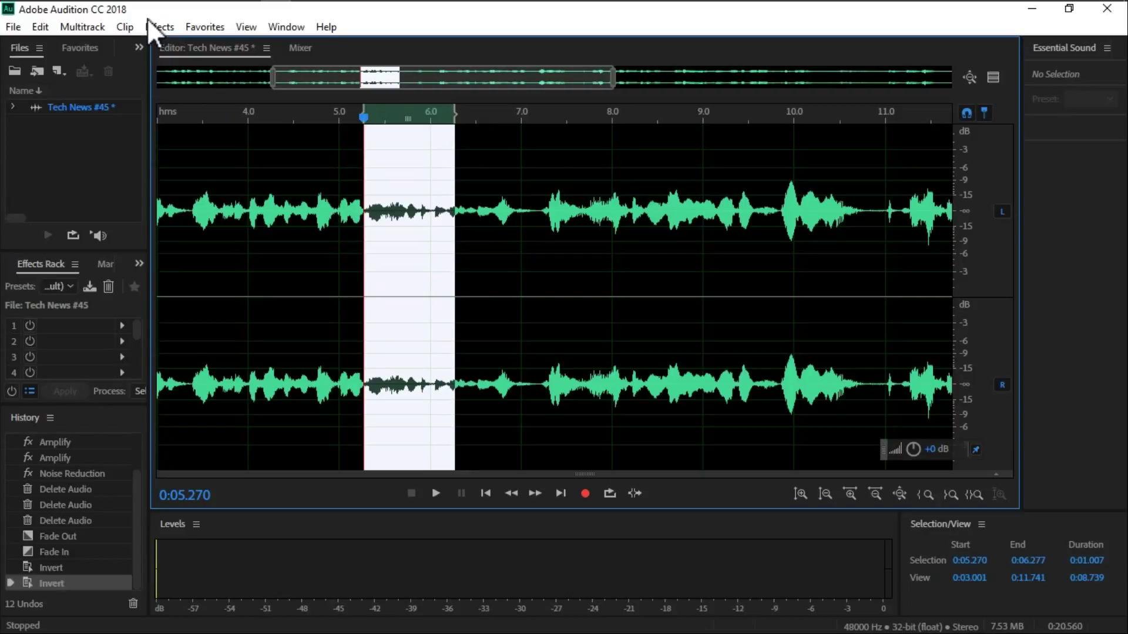
left_click(164, 30)
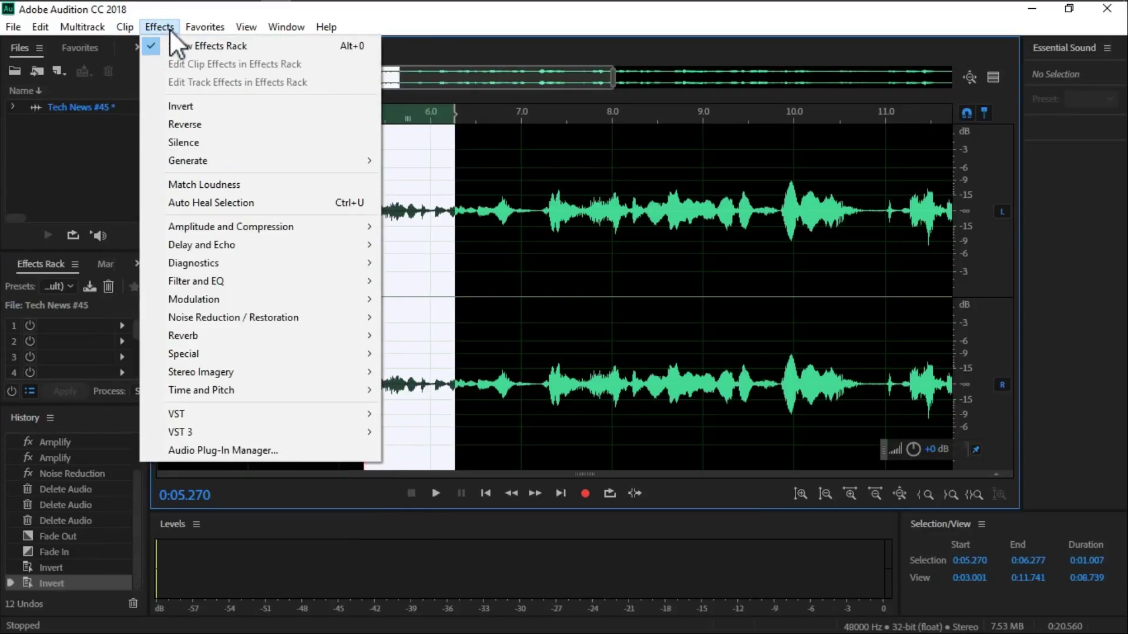
left_click(192, 144)
Play the recording from 0:04.102 through the silenced passage and stop playback past it.
left_click_drag(298, 61, 249, 87)
left_click(529, 120)
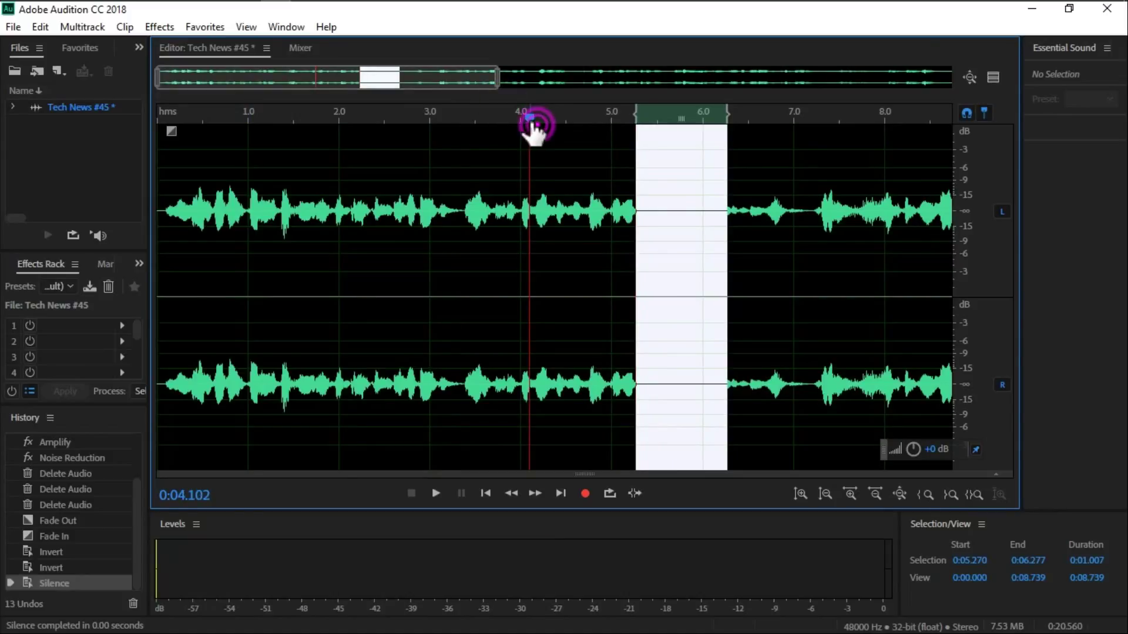
left_click(434, 495)
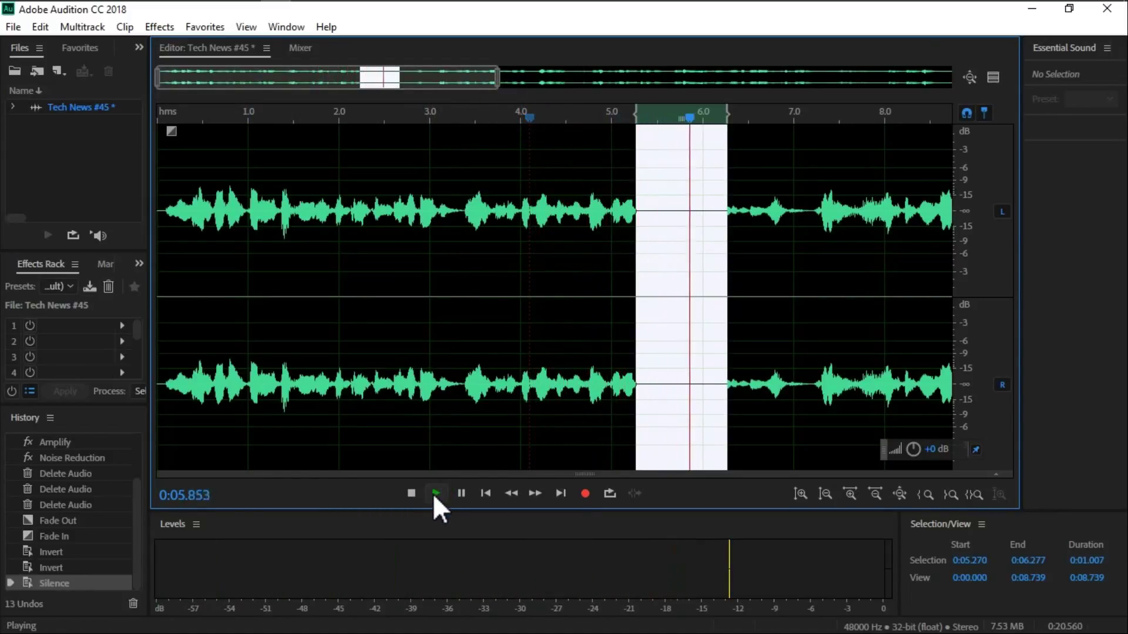
left_click(406, 491)
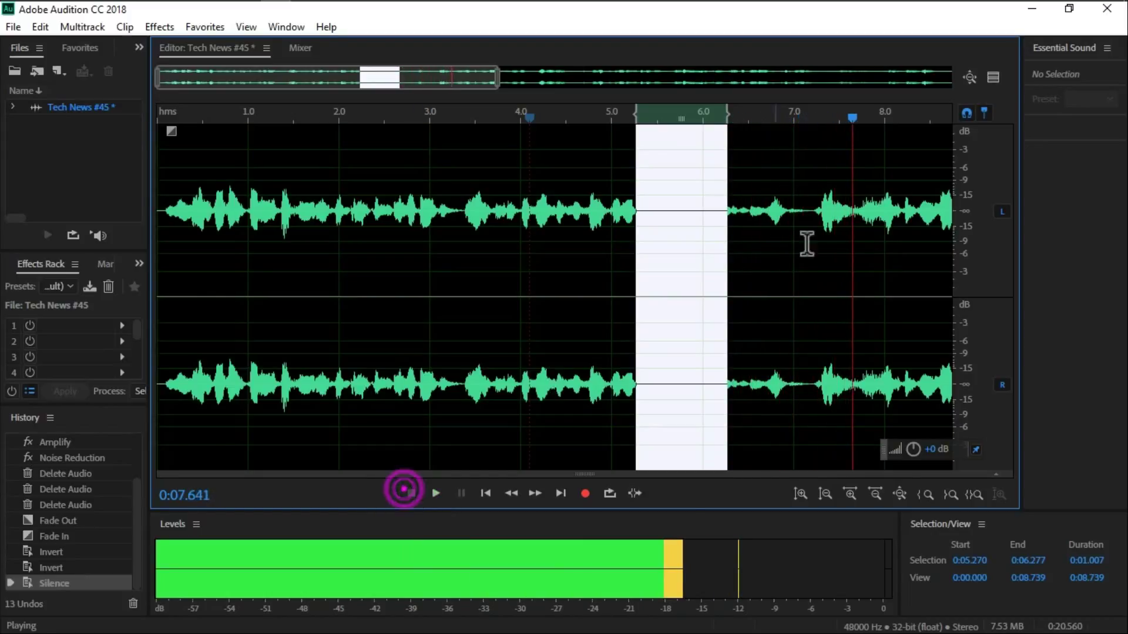
Undo the silencing of the passage between 0:05.270 and 0:06.277.
left_click(716, 216)
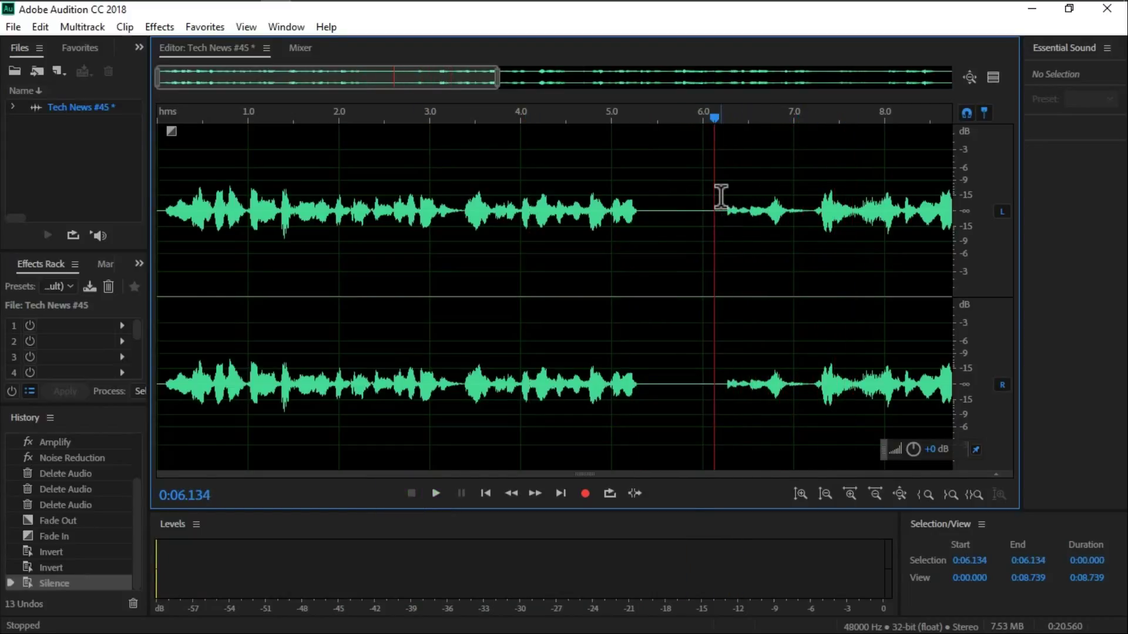
key("ctrl+z")
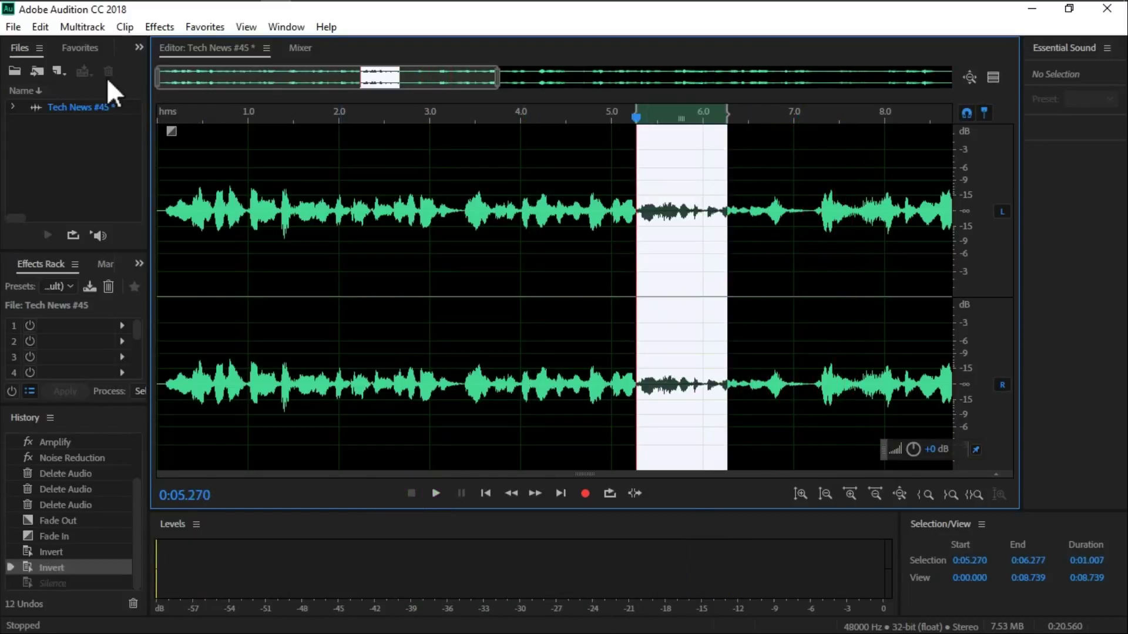
left_click(159, 27)
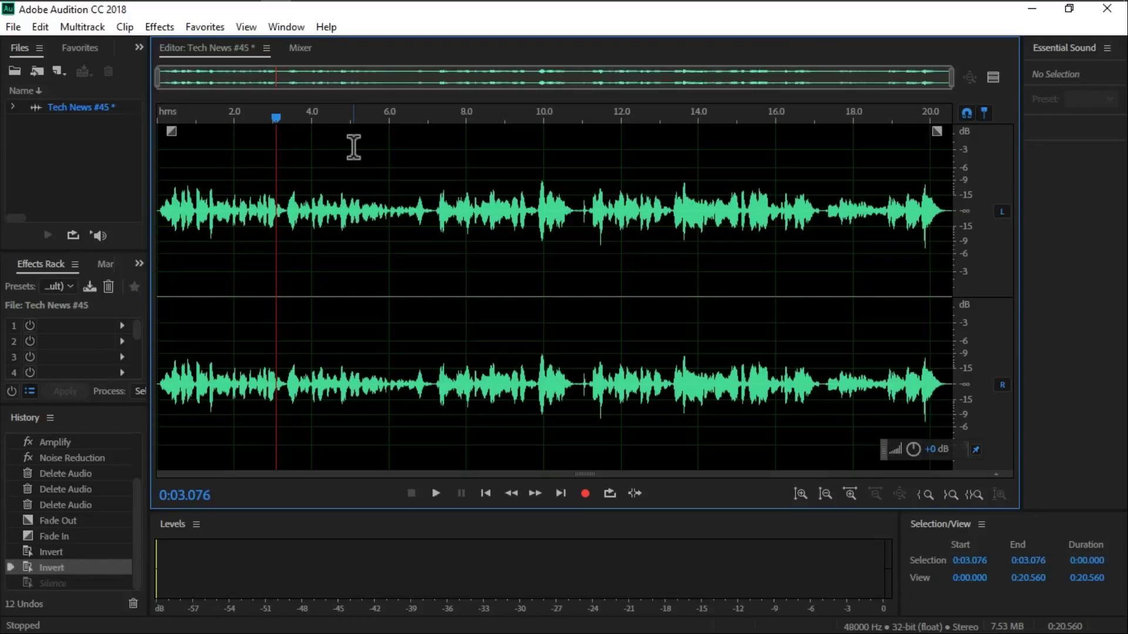
Minimize the Voice Recorder window behind the editor, and return to Adobe Audition with the playhead placed at 0:02.241.
left_click(1031, 8)
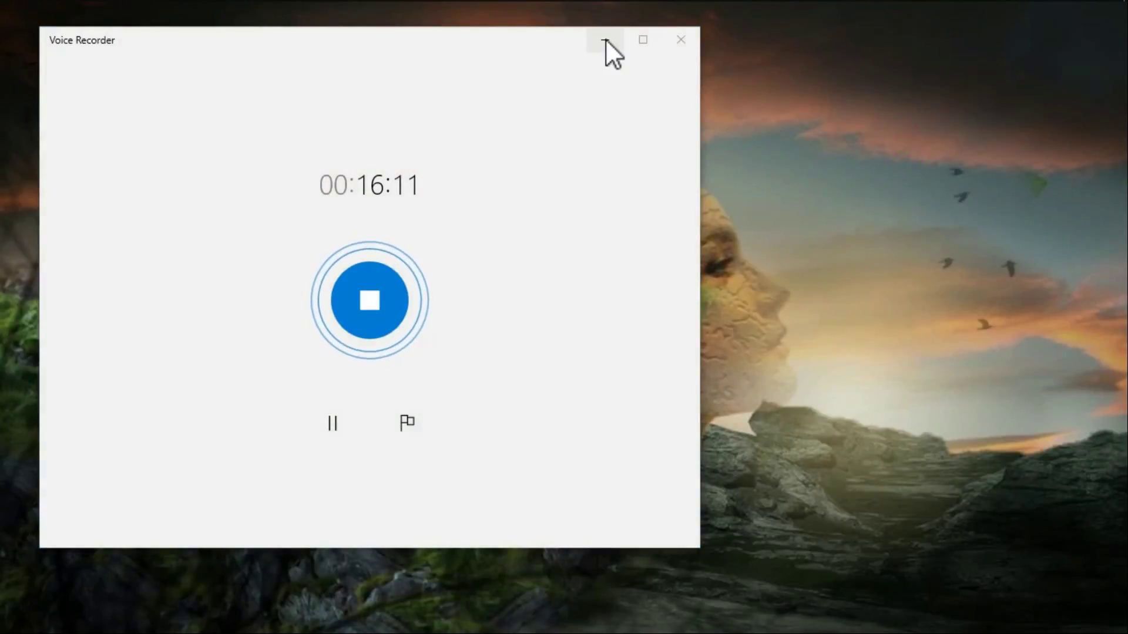
left_click(606, 39)
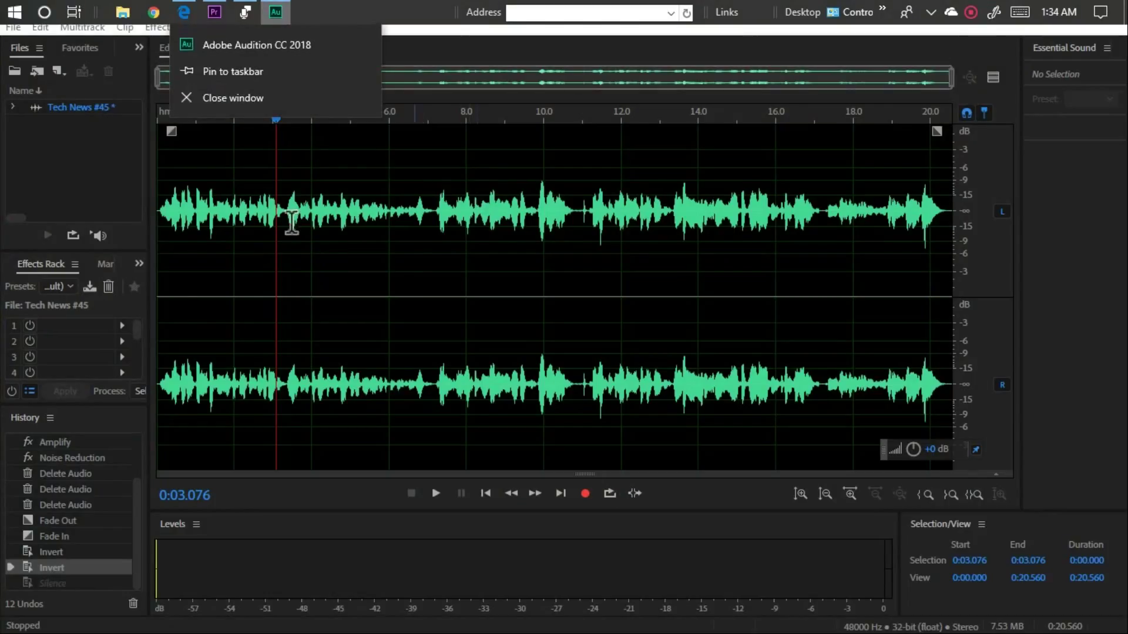
left_click(244, 176)
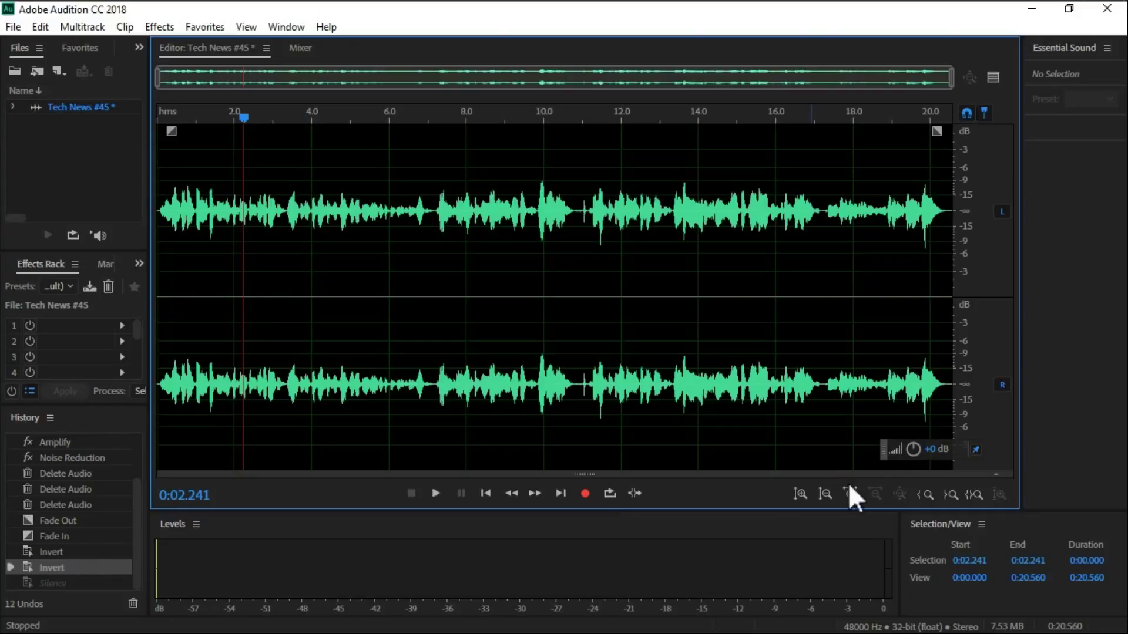